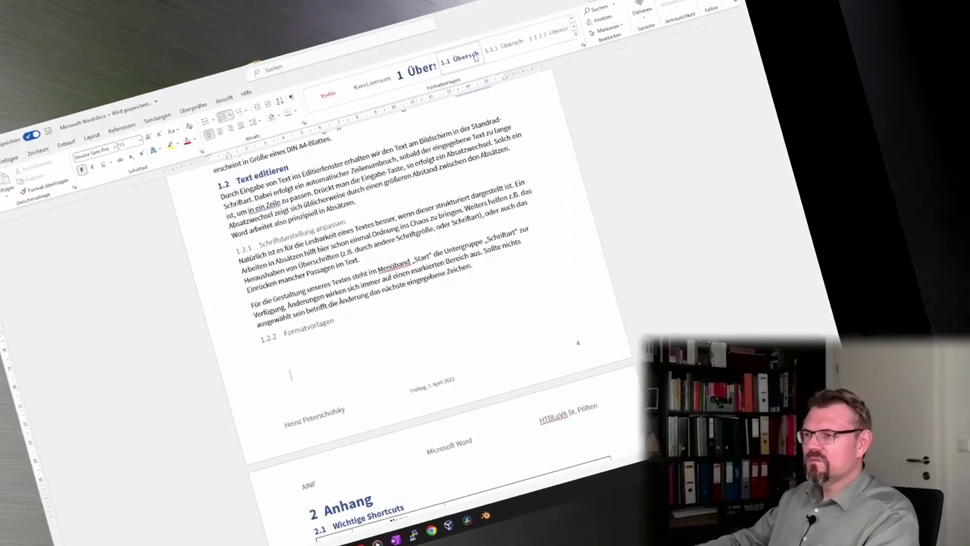
Apply the 1.1 Überschrift style to the empty line and begin typing the heading 'Besondere Editiermöglichkeiten'.
left_click(491, 57)
type("piogh")
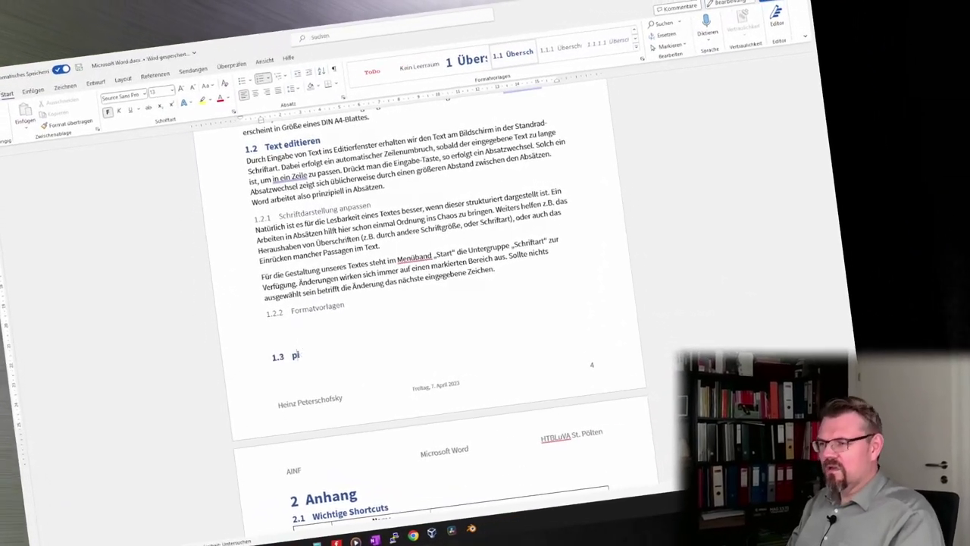
key("BackSpace")
key("BackSpace")
key("BackSpace")
key("BackSpace")
key("BackSpace")
key("BackSpace")
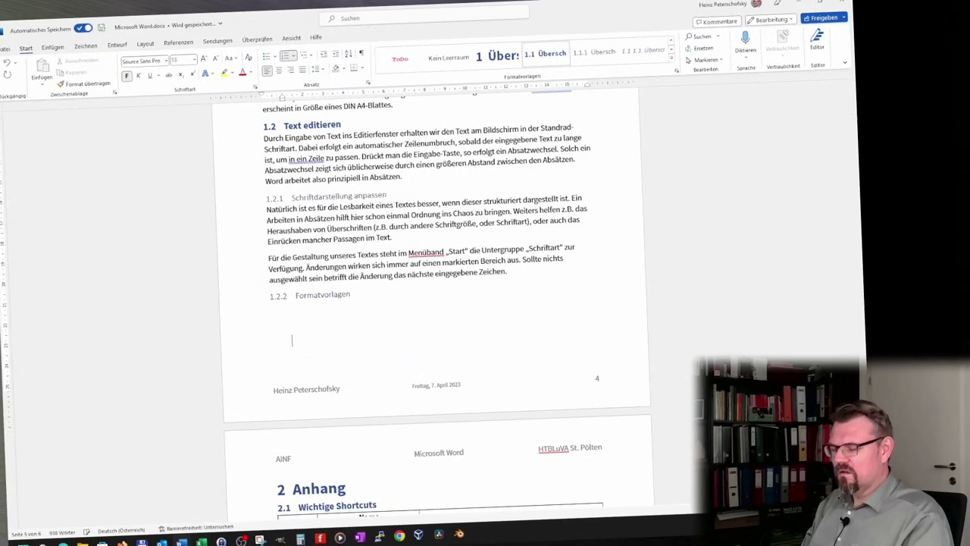
type("Beso")
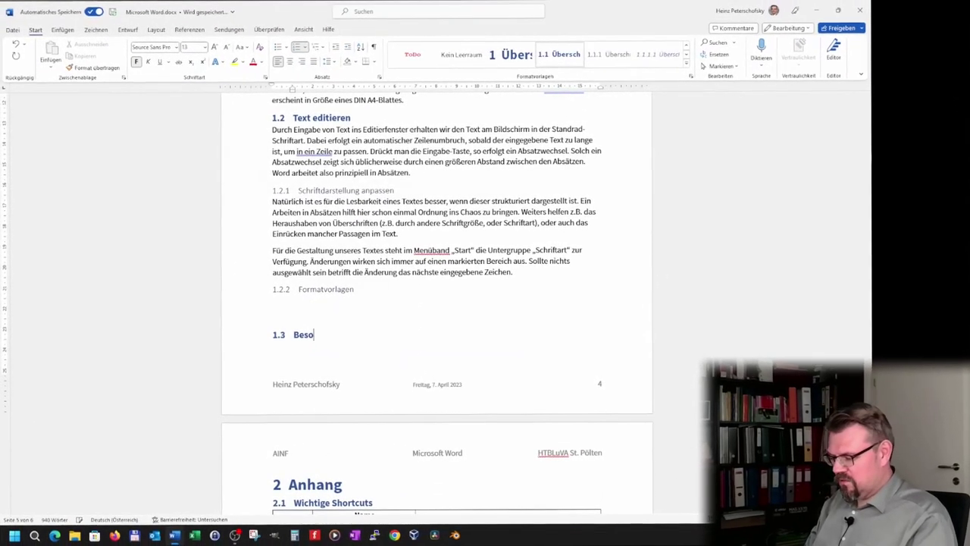
type("ndere Editiermöglichkeiten")
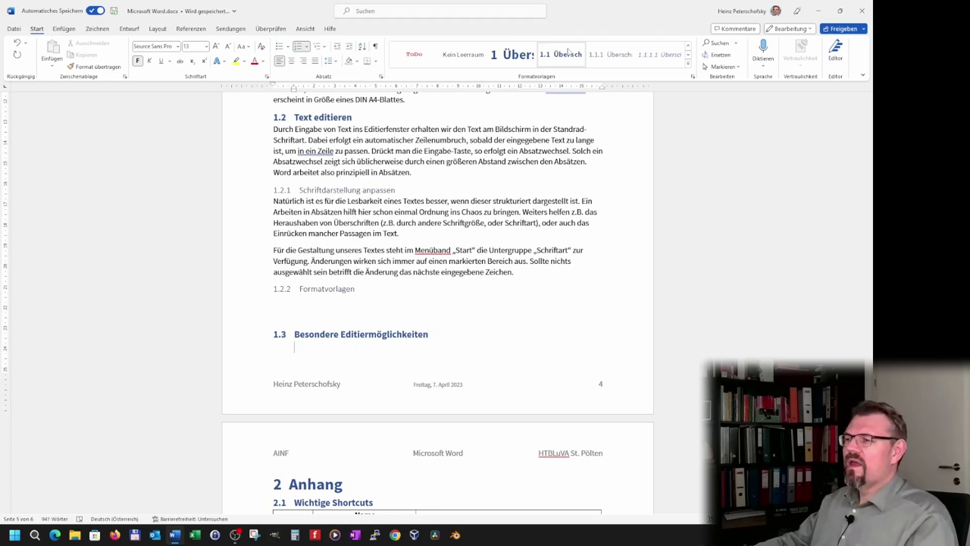
Set the empty line under heading 1.3 to the Standard paragraph style.
left_click(687, 55)
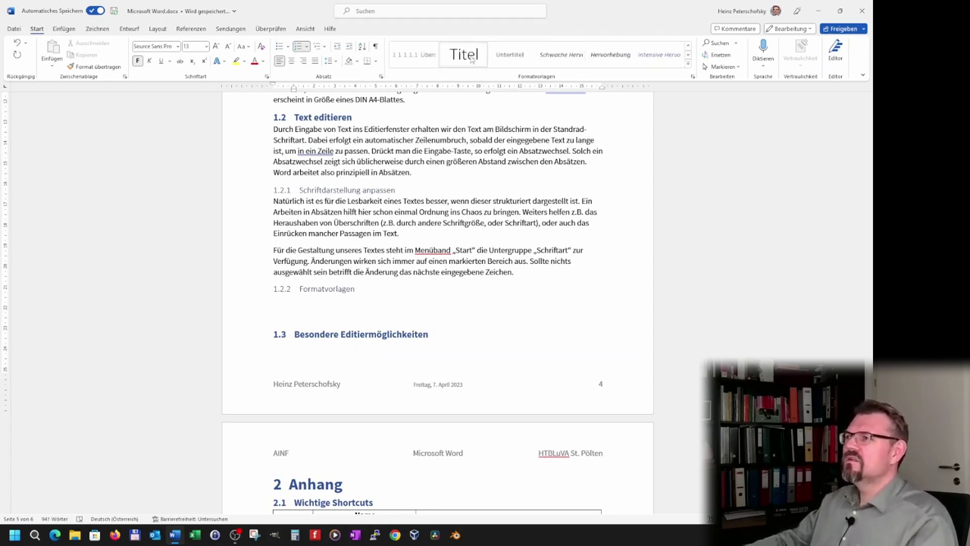
scroll(591, 69, "down", 1)
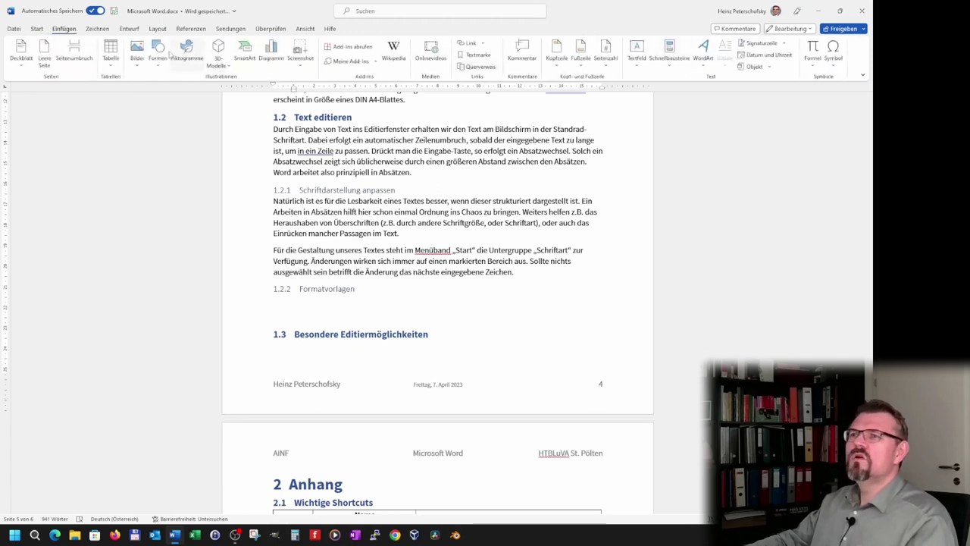
left_click(38, 28)
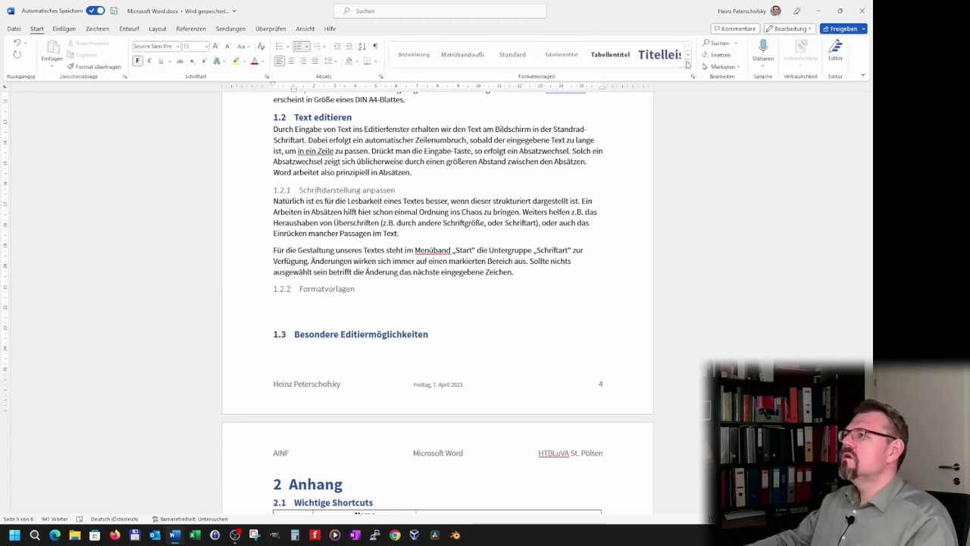
left_click(686, 64)
left_click(514, 61)
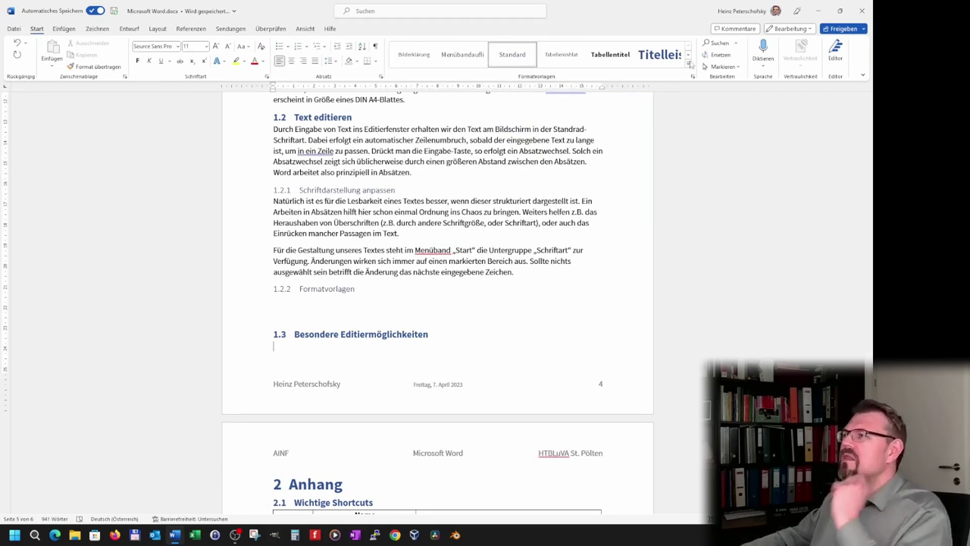
Make it a 1.1.1 Überschrift subheading 'Der Formeleditor' with a Standard body line below.
left_click(687, 55)
left_click(620, 62)
type("Der Formeleditor")
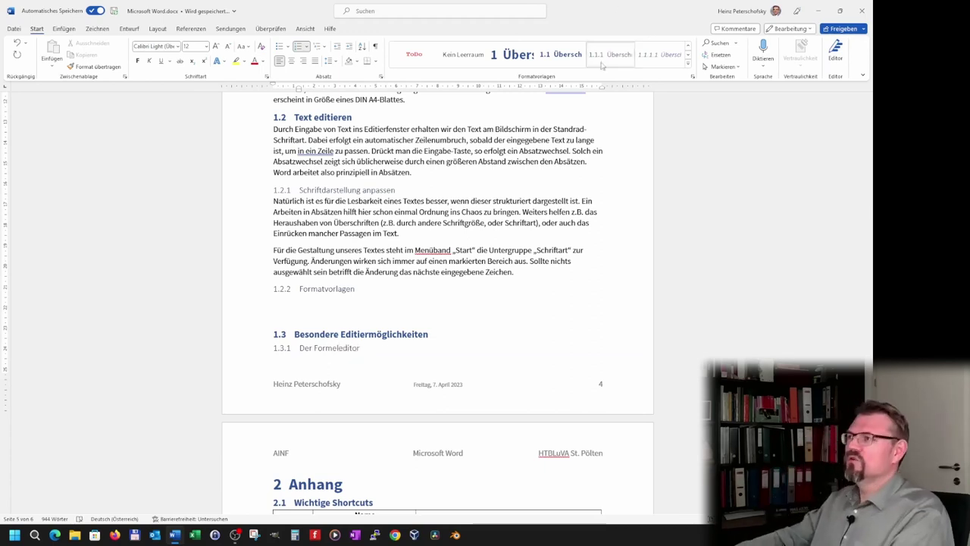
left_click(687, 54)
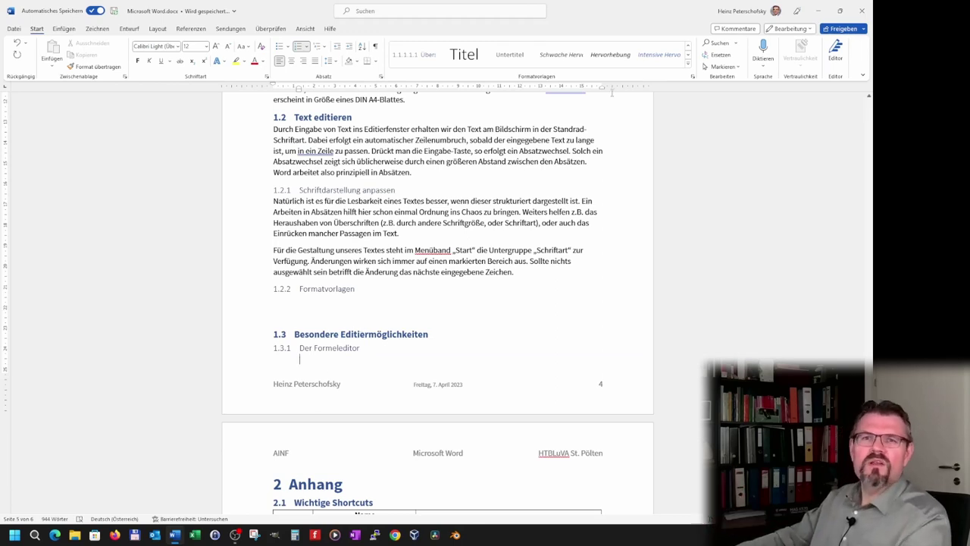
left_click(688, 67)
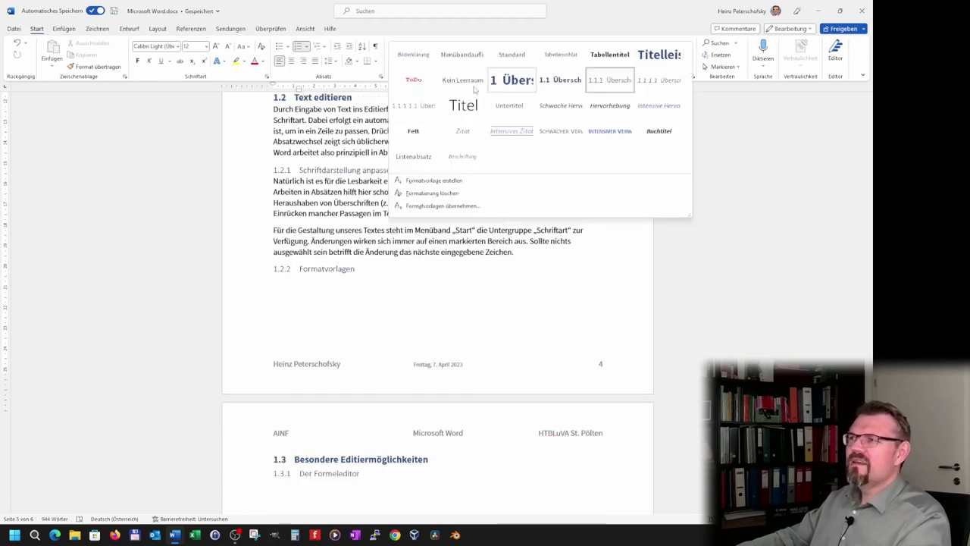
left_click(513, 54)
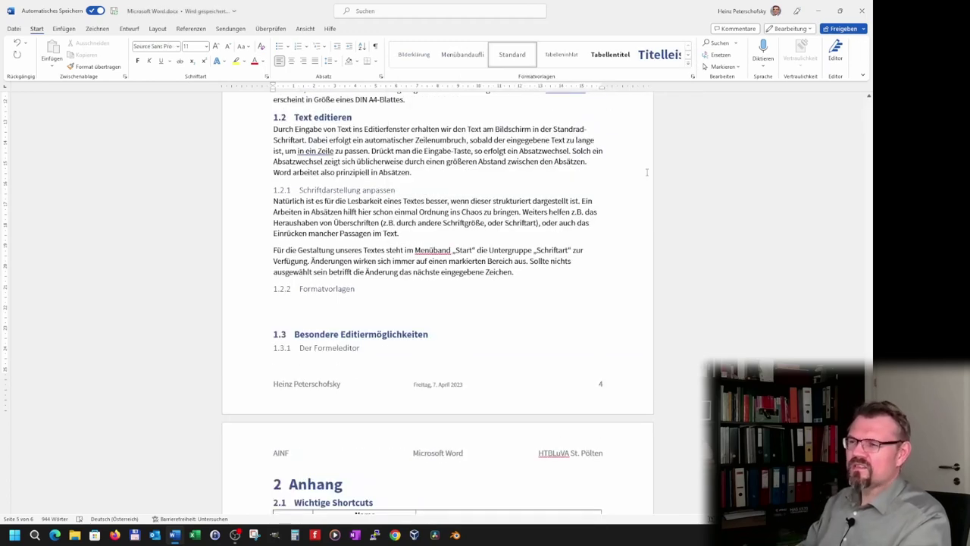
Insert page breaks after section 1.3's empty line and before its heading.
key("ctrl+Return")
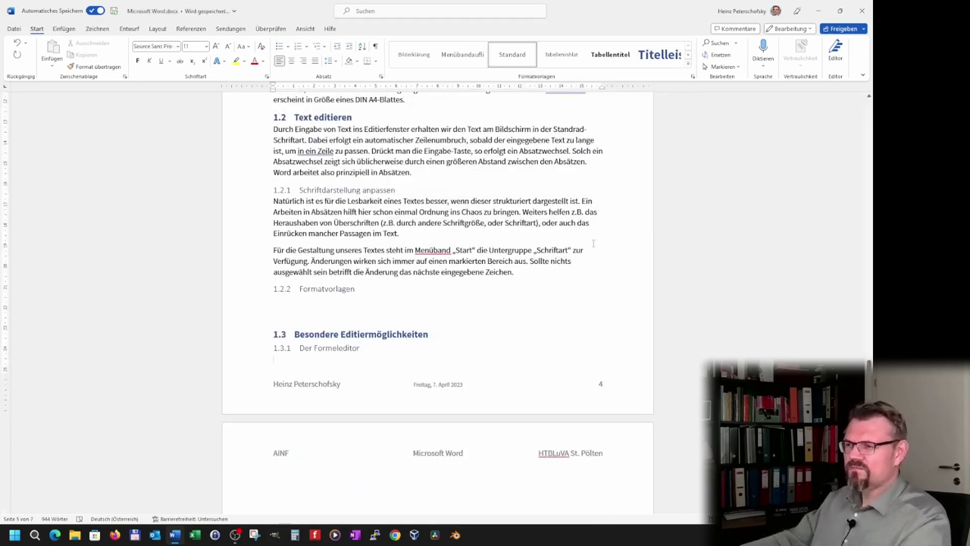
left_click(294, 335)
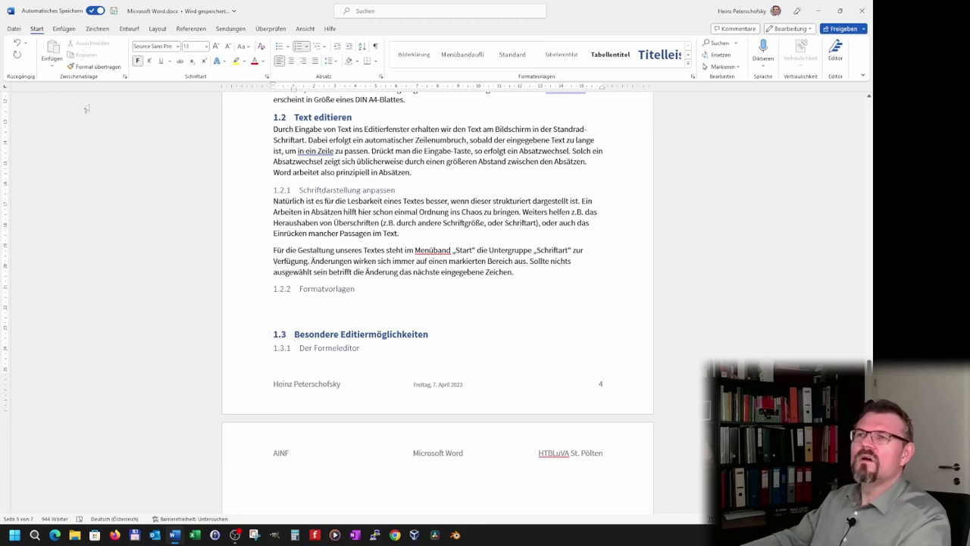
left_click(64, 28)
left_click(75, 50)
scroll(281, 311, "down", 3)
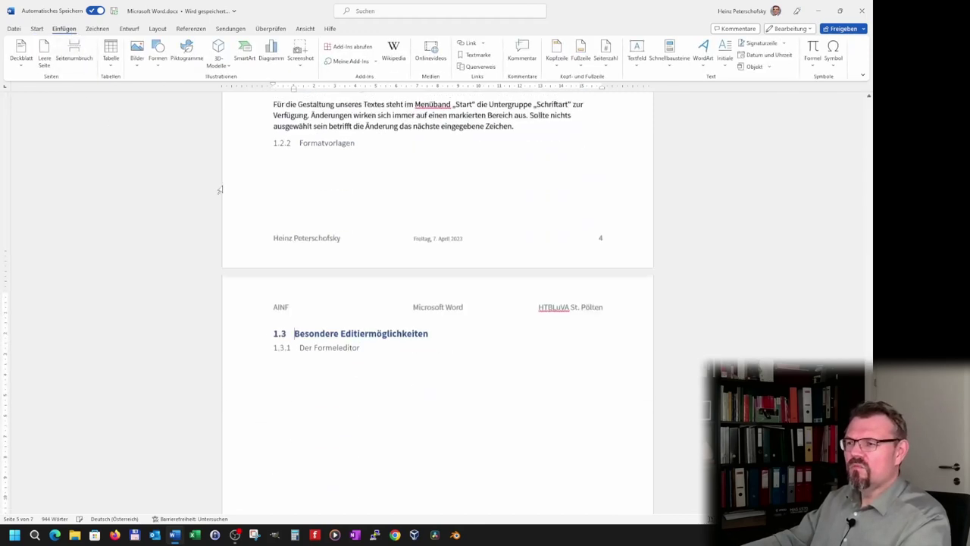
scroll(280, 311, "down", 1)
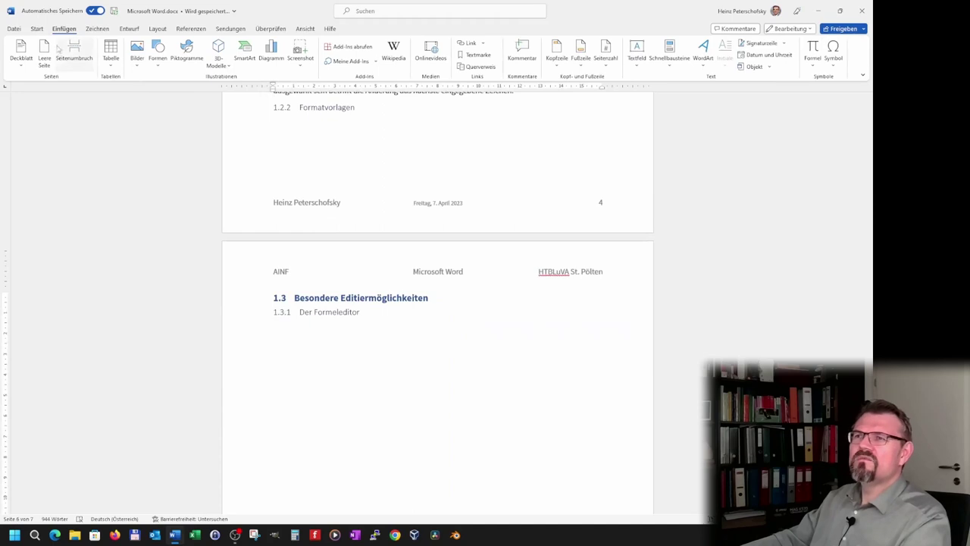
Show formatting marks to verify the page breaks, then hide them again.
left_click(37, 29)
left_click(374, 46)
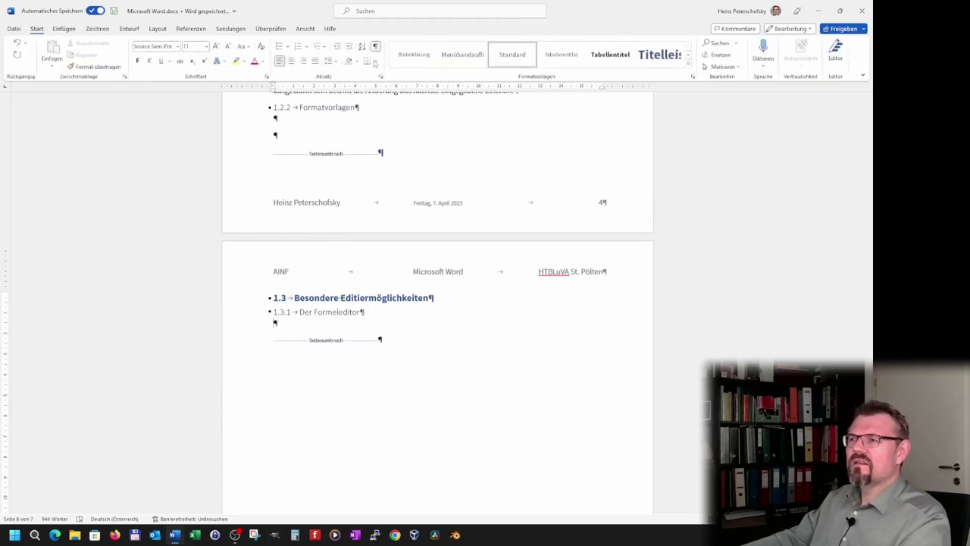
scroll(369, 335, "down", 1)
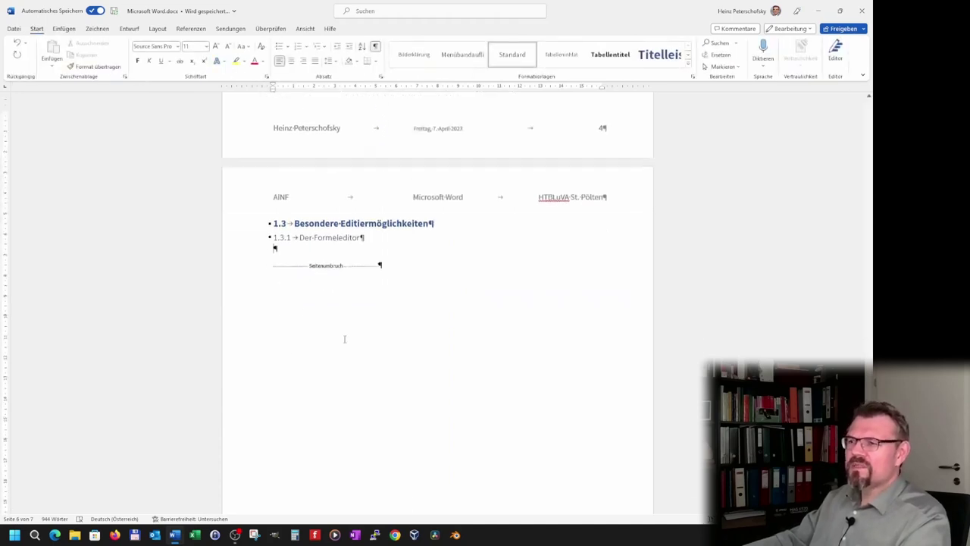
scroll(344, 338, "down", 4)
scroll(336, 361, "down", 4)
scroll(336, 359, "up", 2)
scroll(336, 359, "up", 3)
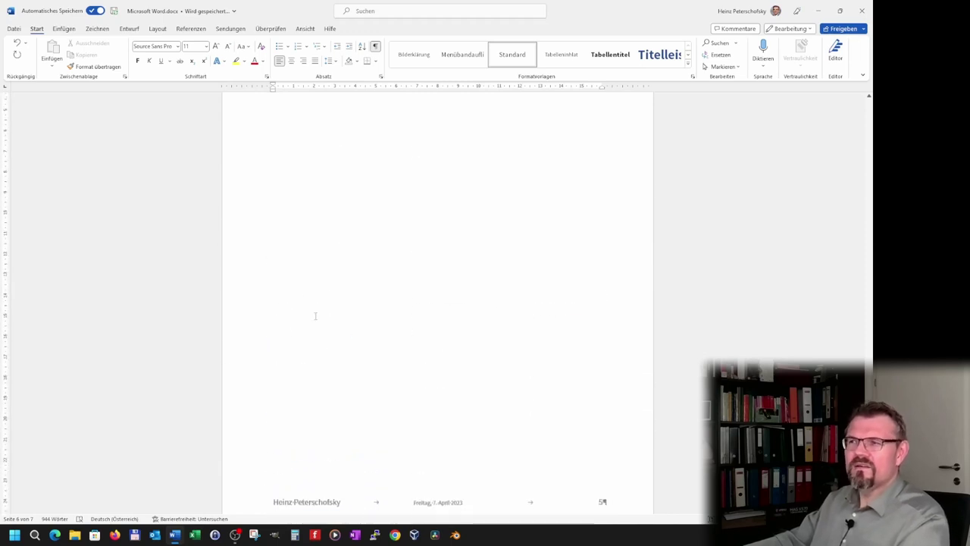
scroll(314, 316, "up", 1)
scroll(280, 212, "up", 1)
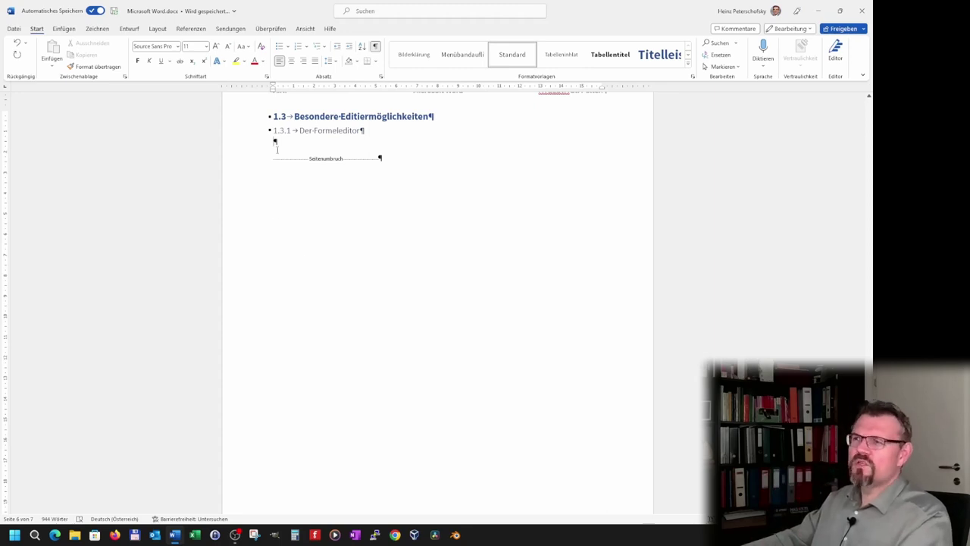
left_click(375, 46)
left_click(377, 48)
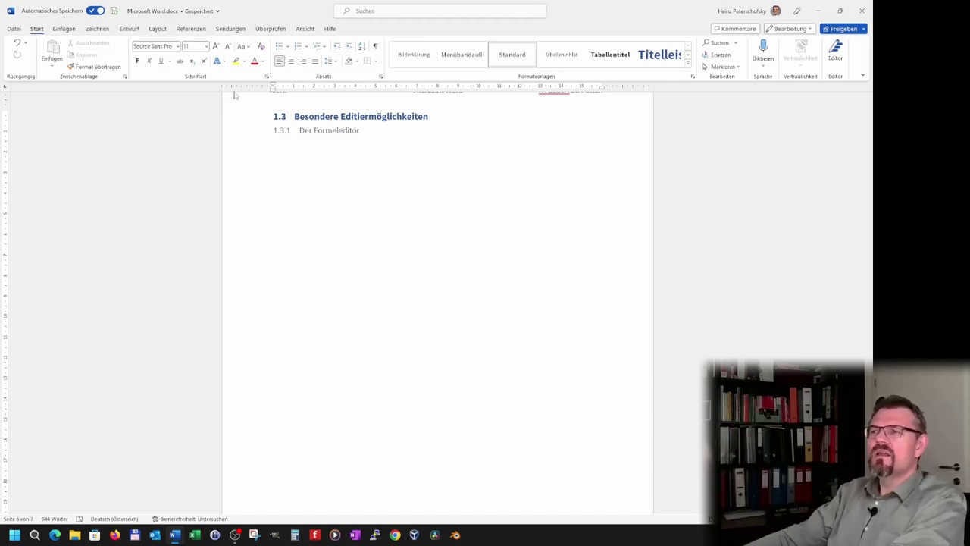
type("F=m")
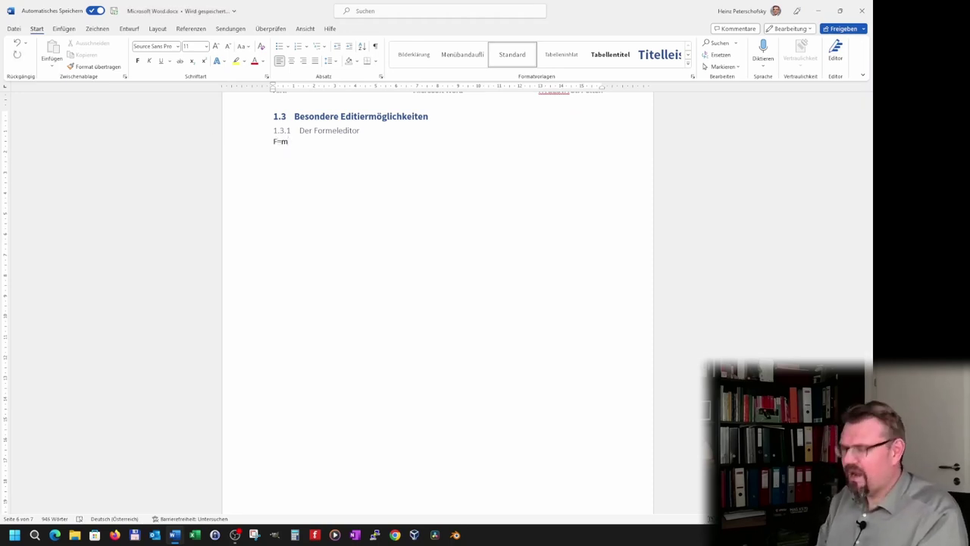
type(" a")
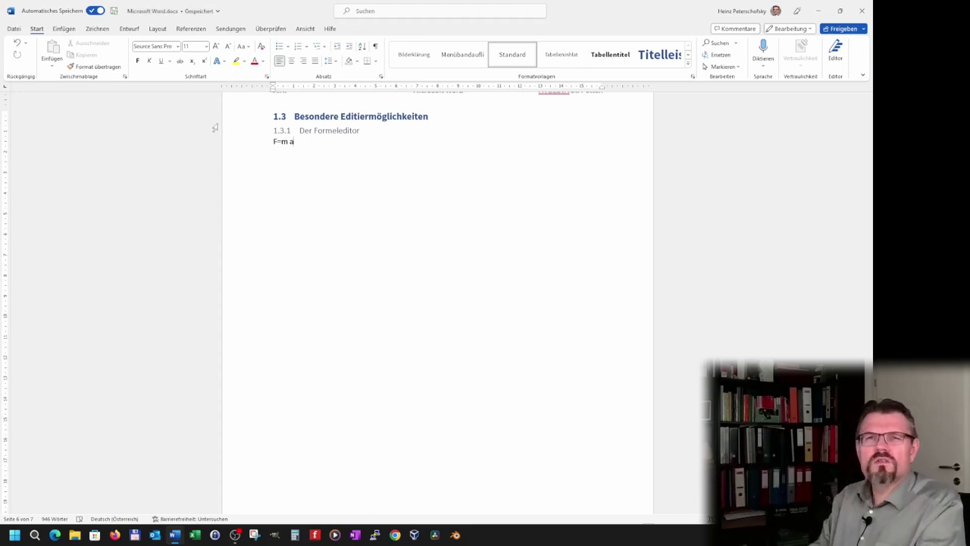
key("shift+Home")
key("BackSpace")
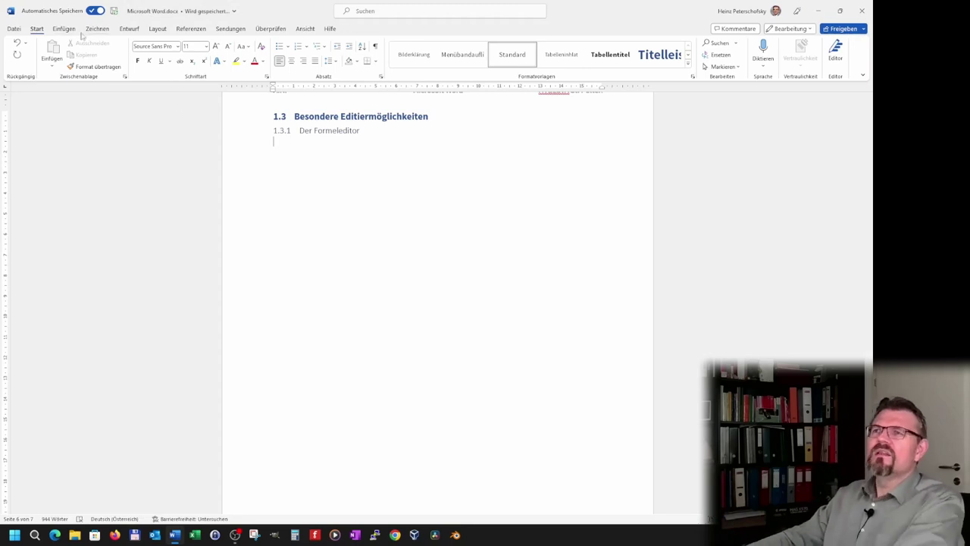
Insert an equation below 1.3.1 reading F = m·a, using the multiplication dot from Symbols.
left_click(66, 30)
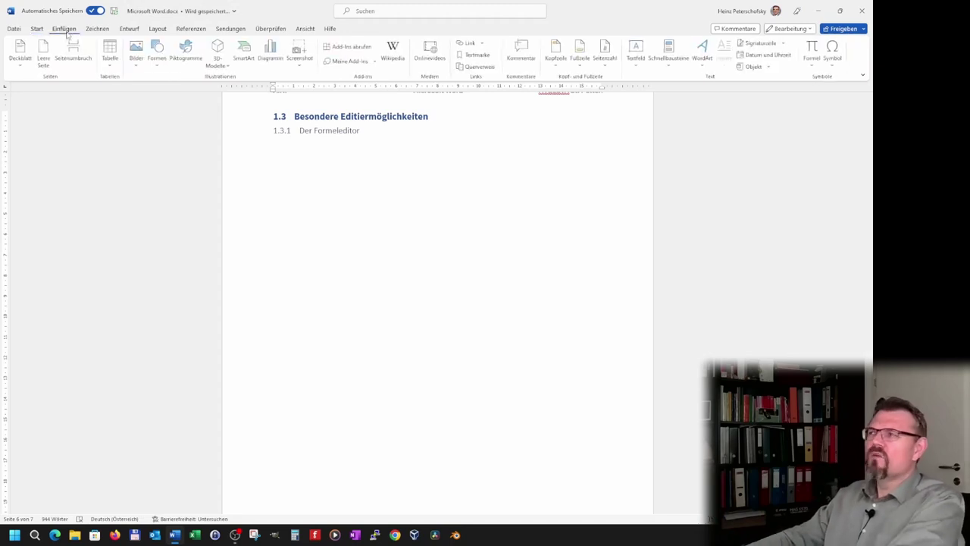
left_click(813, 49)
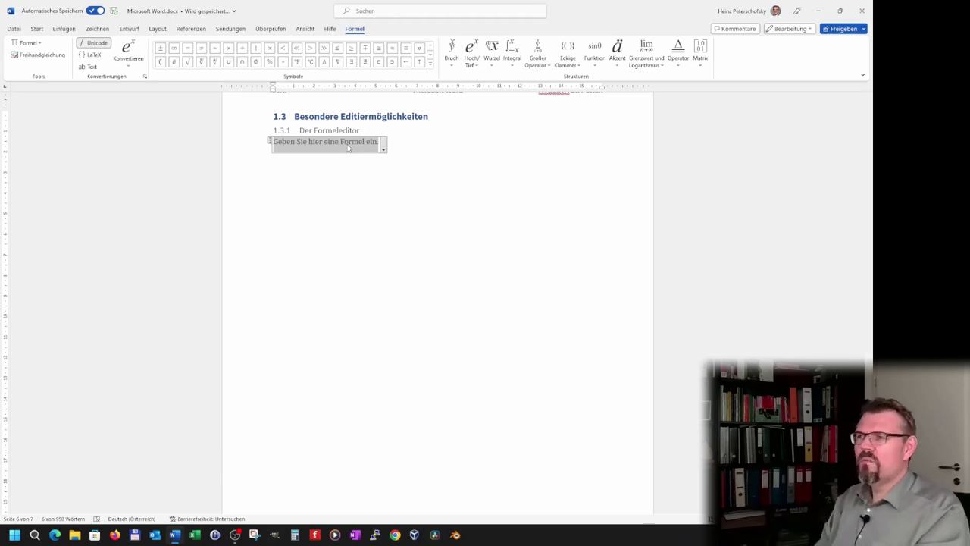
type("F = ")
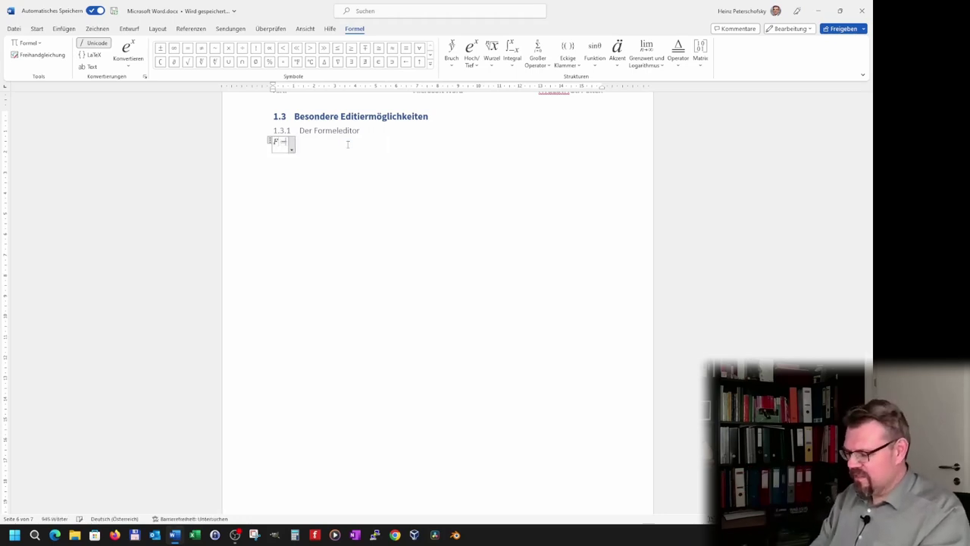
type("ma")
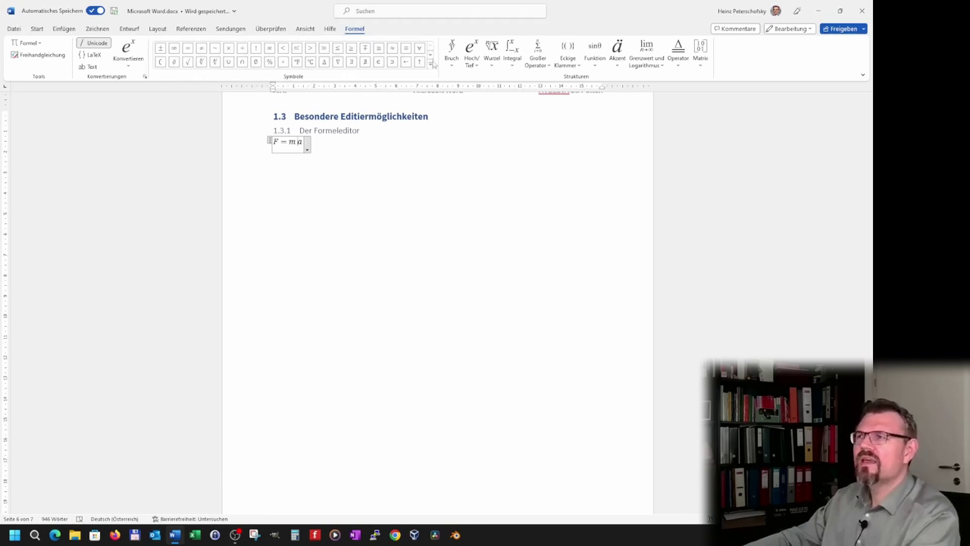
left_click(430, 67)
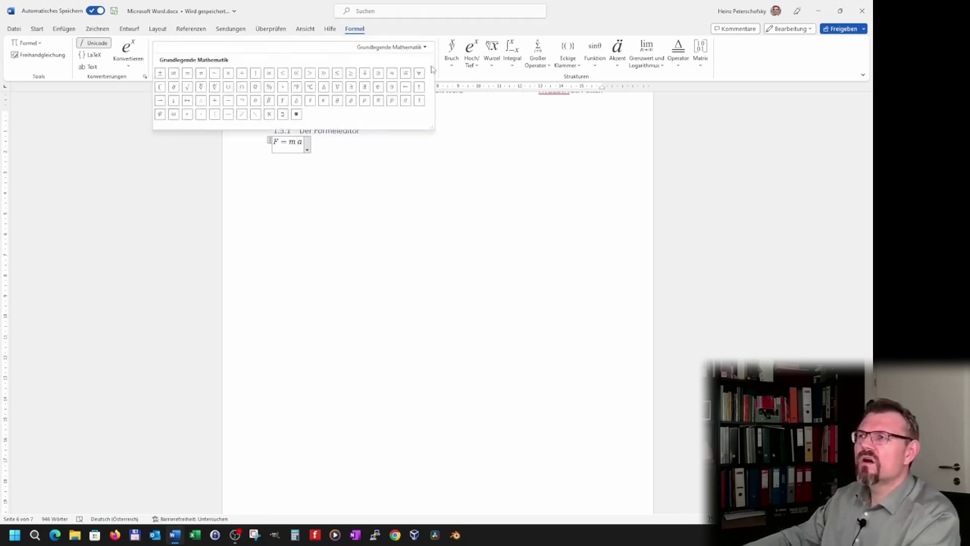
left_click(200, 114)
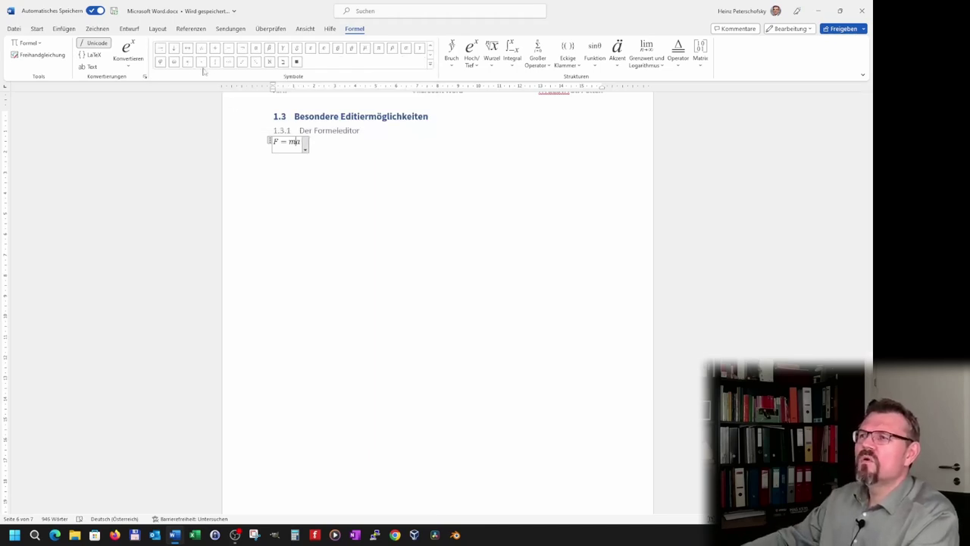
left_click(326, 143)
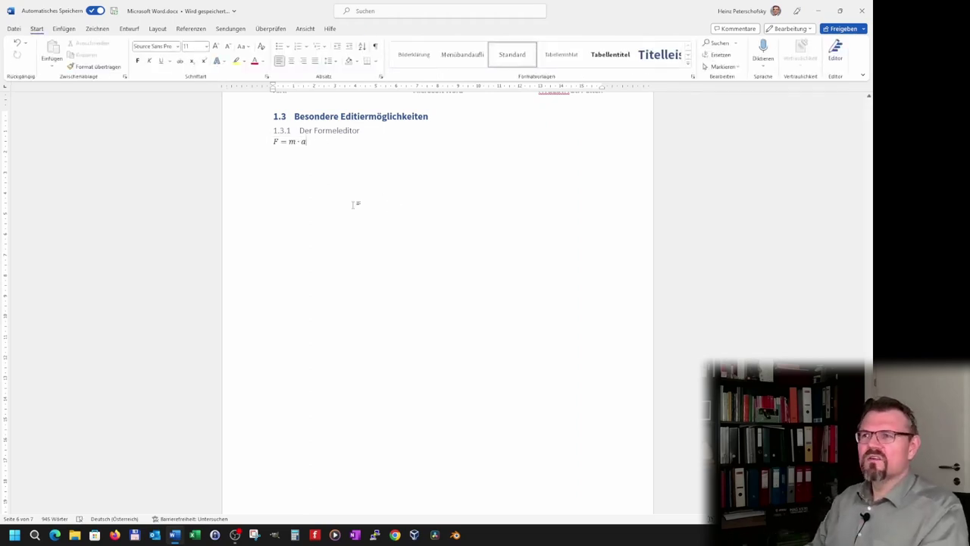
Put the F = m·a equation on its own centred line with blank lines below.
key("Left")
key("Return")
key("BackSpace")
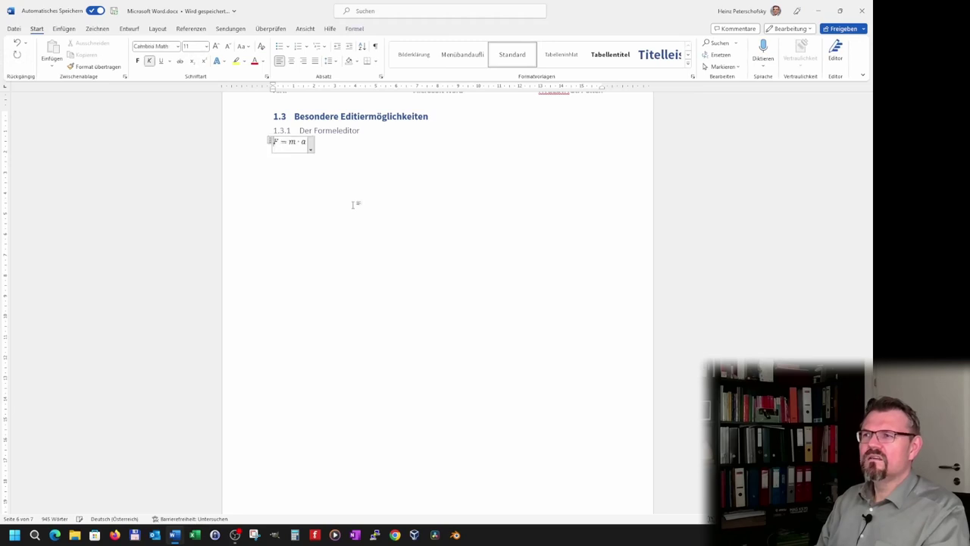
key("Return")
key("End")
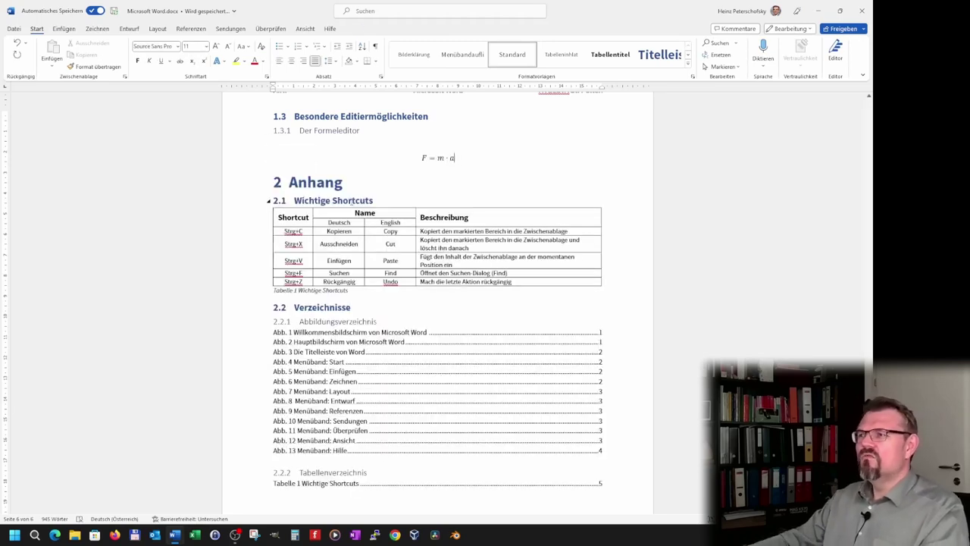
key("Return")
key("Return")
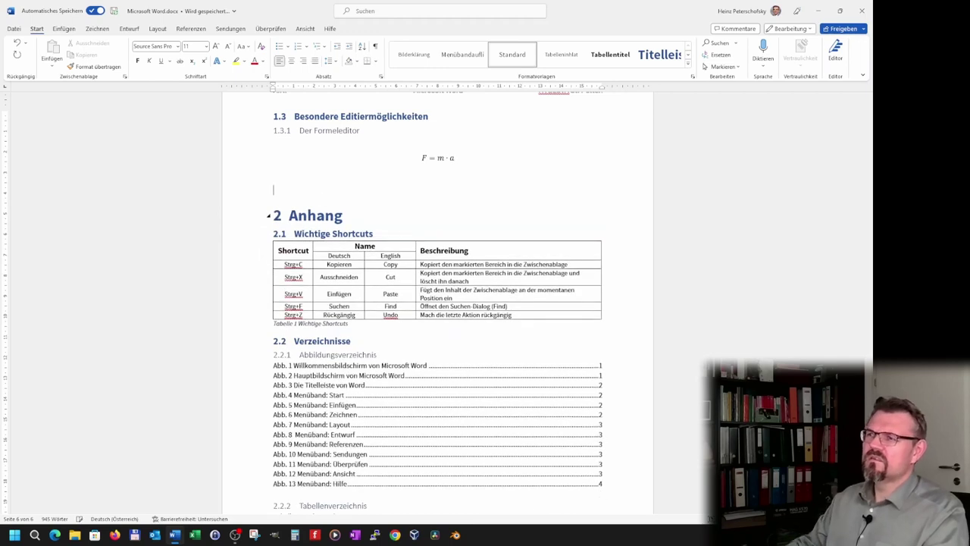
key("shift+Up")
Insert a page break before the appendix and delete the empty line above the formula.
left_click(68, 31)
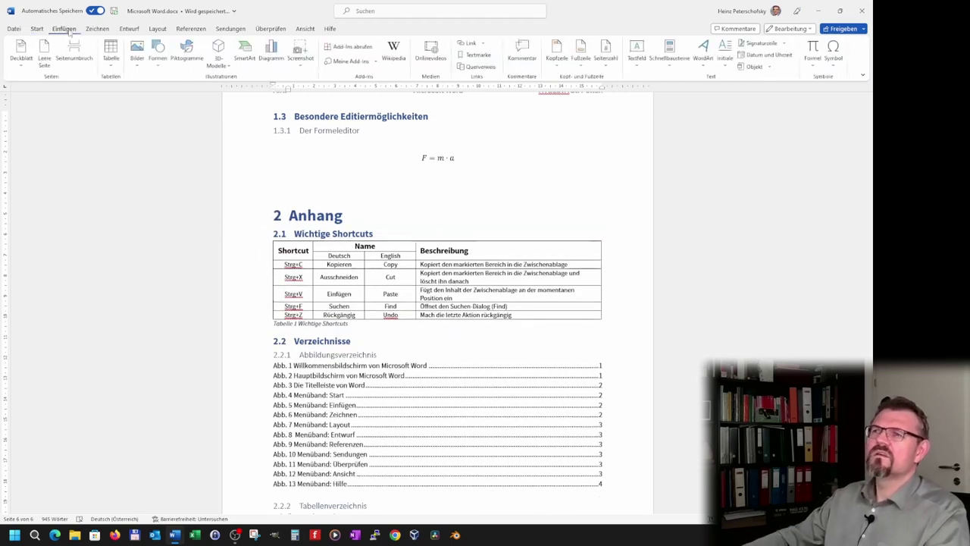
left_click(74, 52)
scroll(370, 236, "up", 3)
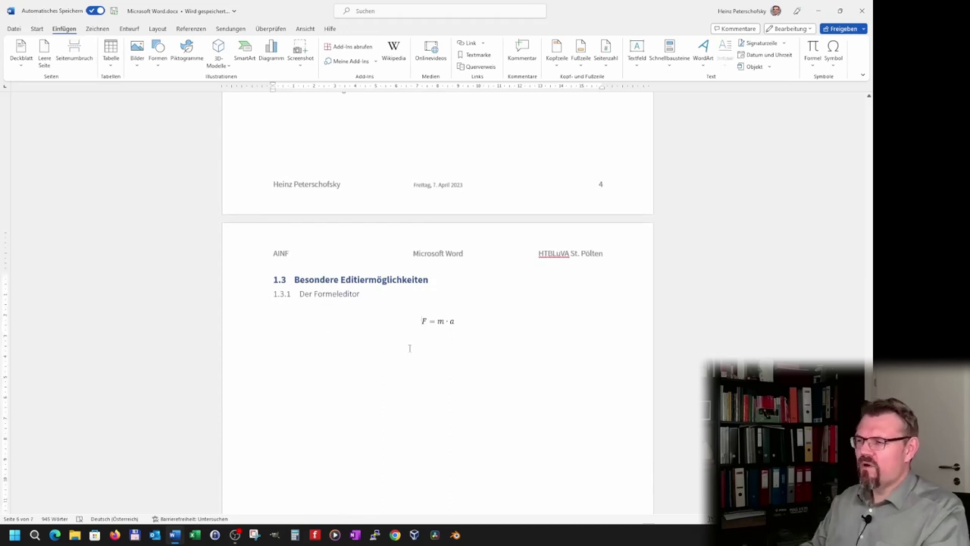
key("Delete")
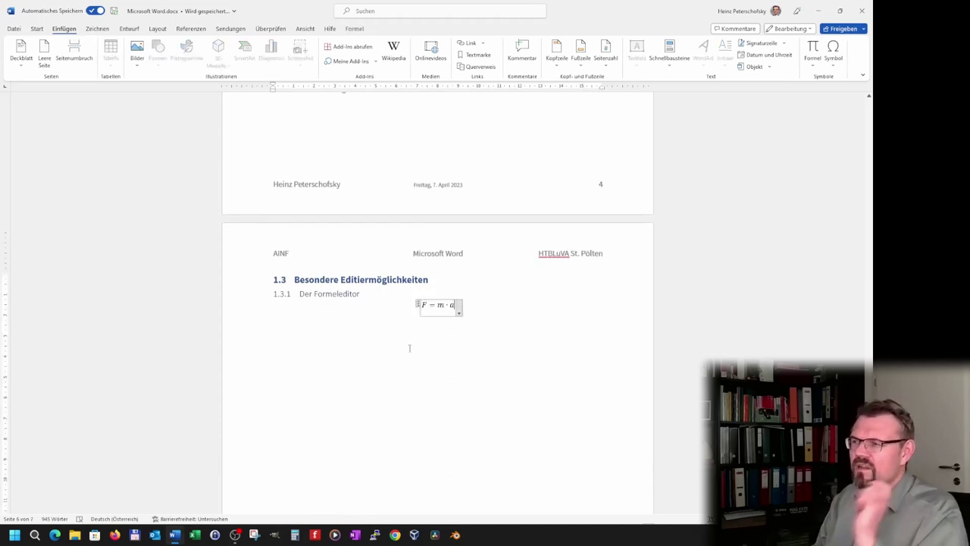
left_click(511, 295)
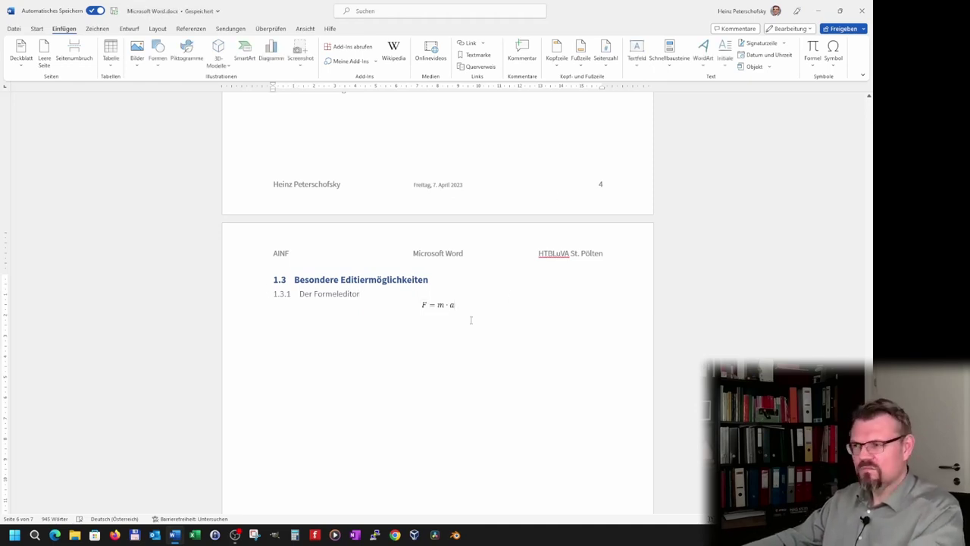
left_click(471, 320)
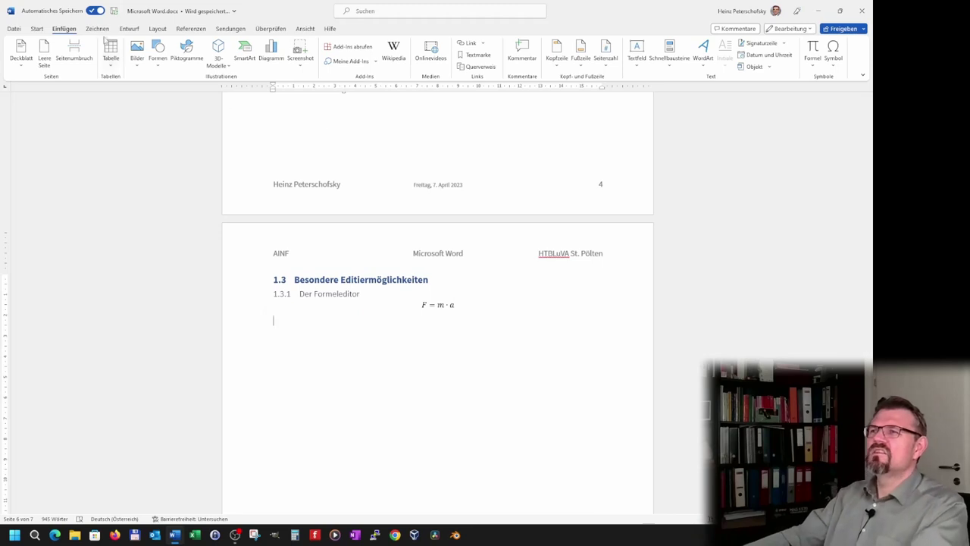
Add a second equation F_g = m·g below F = m·a, using a subscript template and multiplication dot.
left_click(812, 51)
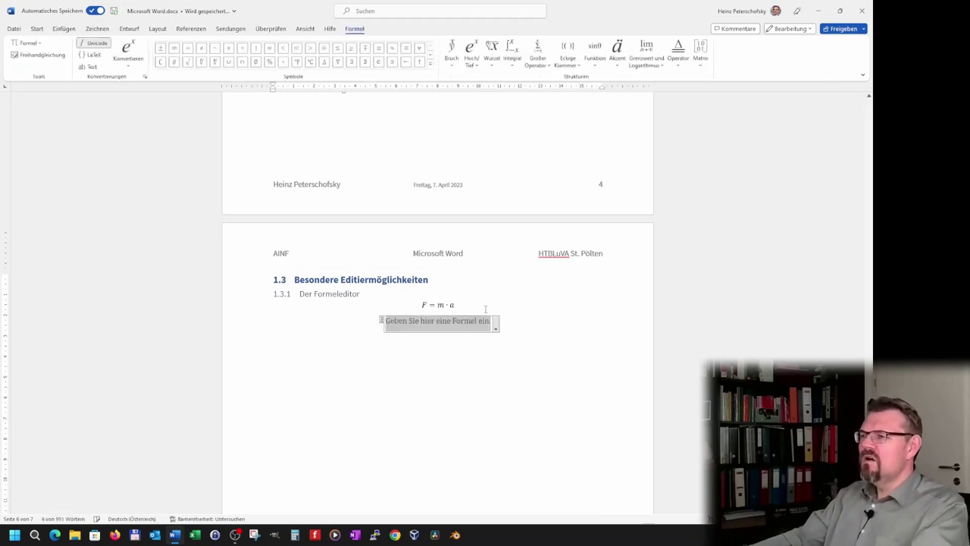
type("F")
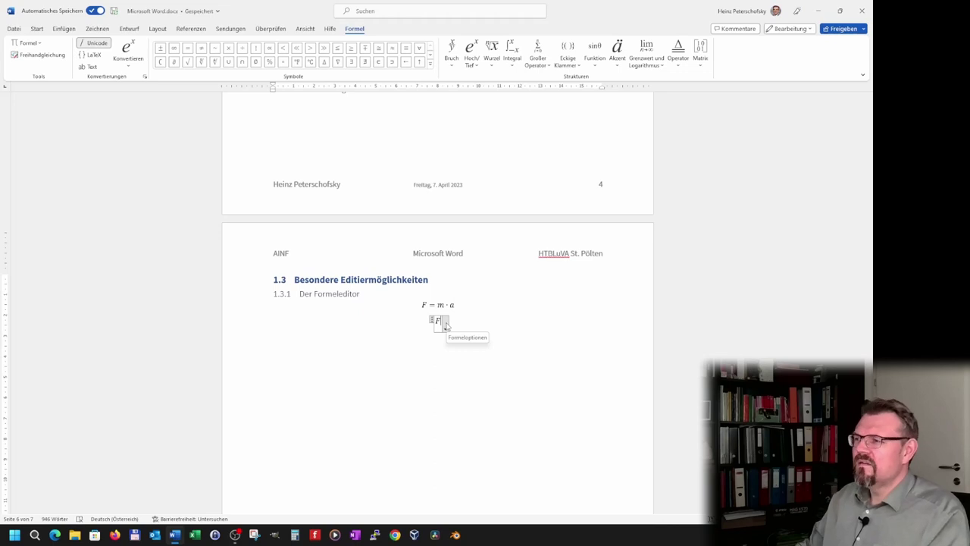
key("BackSpace")
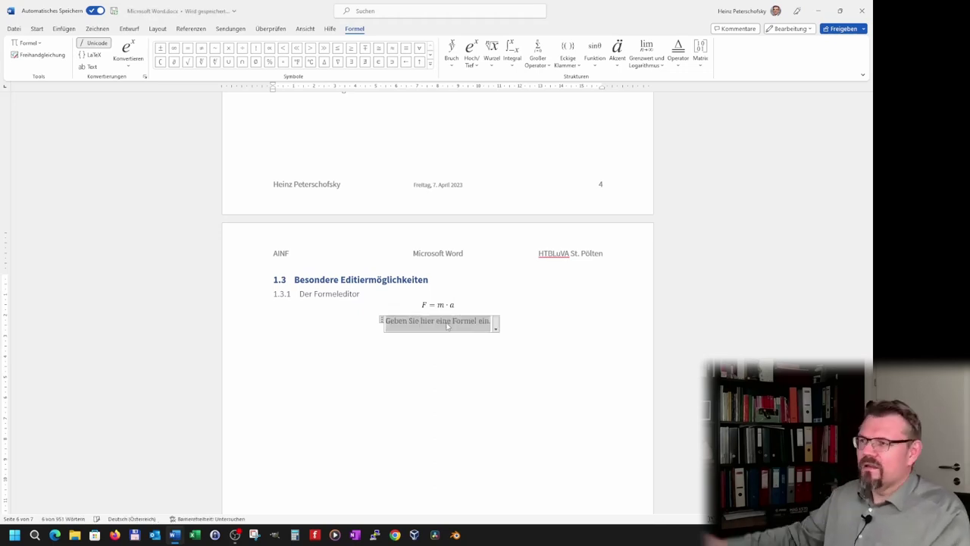
left_click(472, 59)
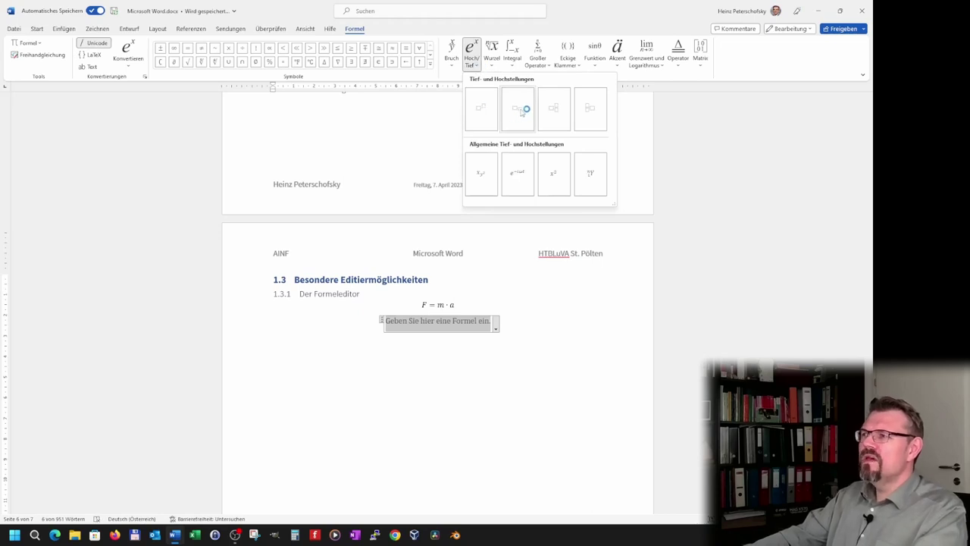
left_click(525, 109)
type("Fg")
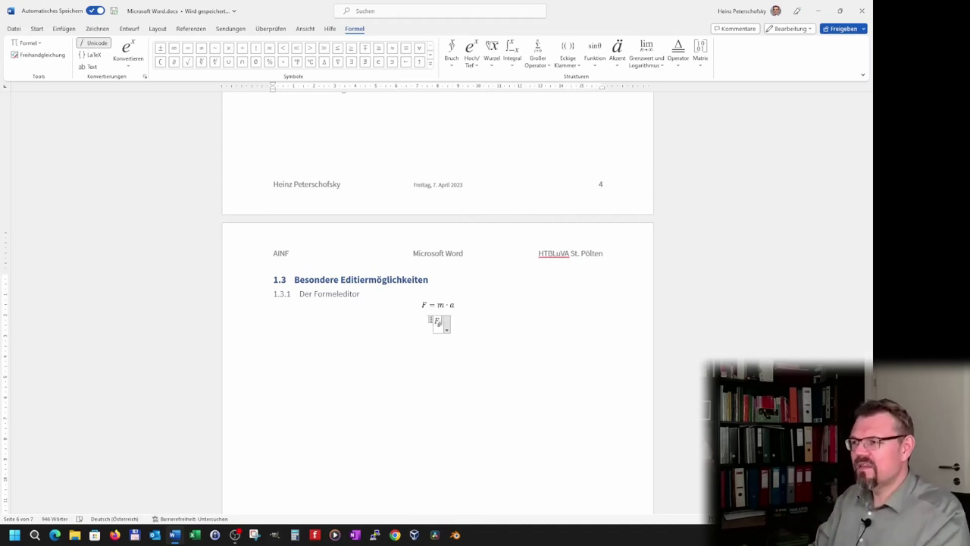
type("a")
key("Right")
type("=m")
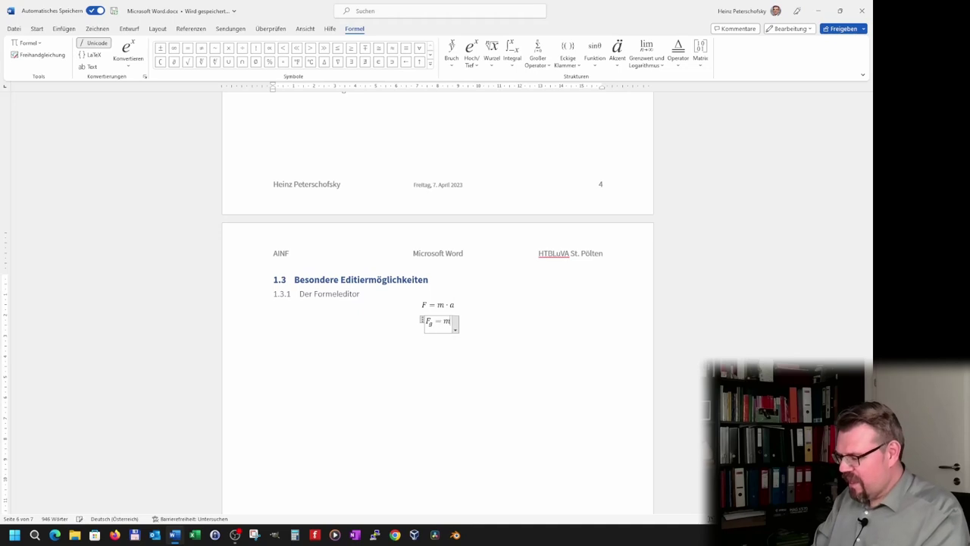
left_click(429, 67)
left_click(201, 113)
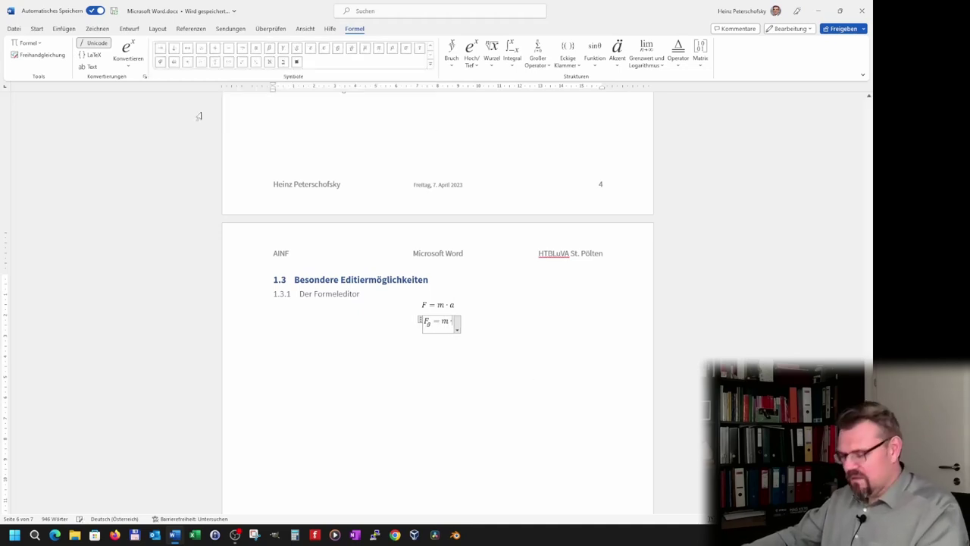
type(" g")
left_click(561, 386)
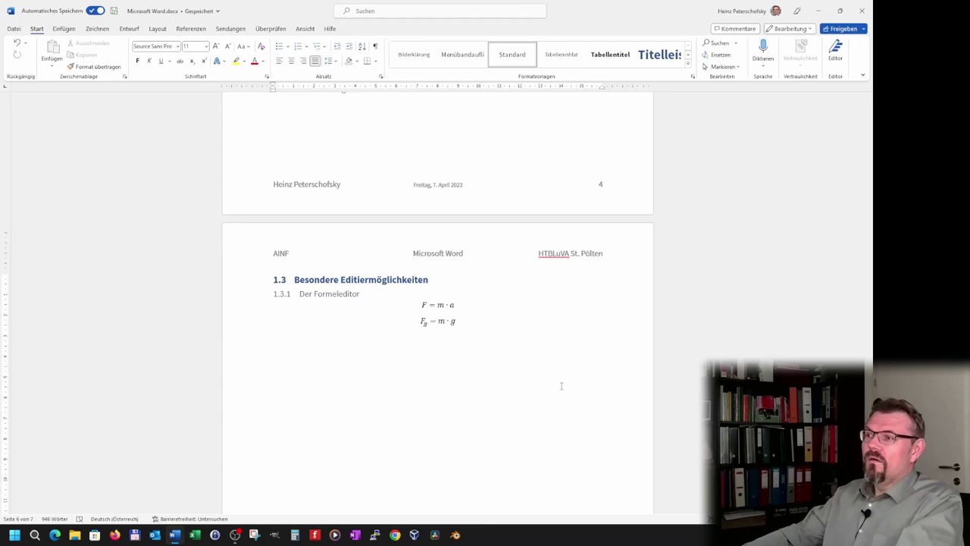
key("Return")
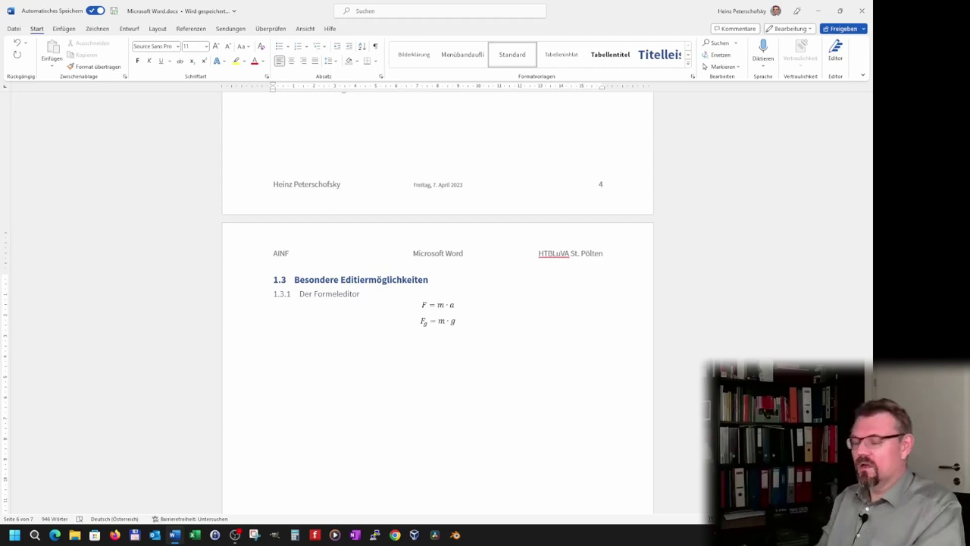
Append '= m·' to the first equation so it reads F = m·a = m·.
key("Up")
key("Up")
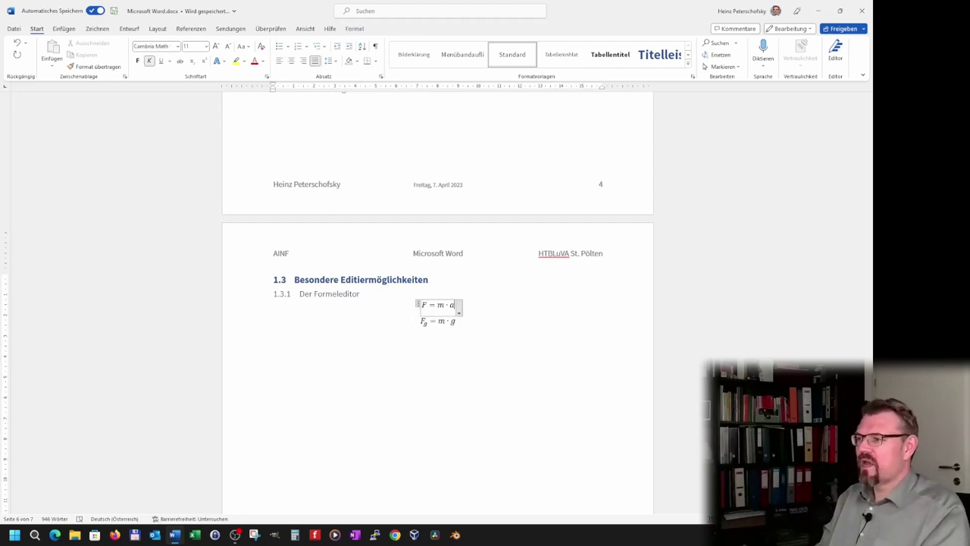
type("= ")
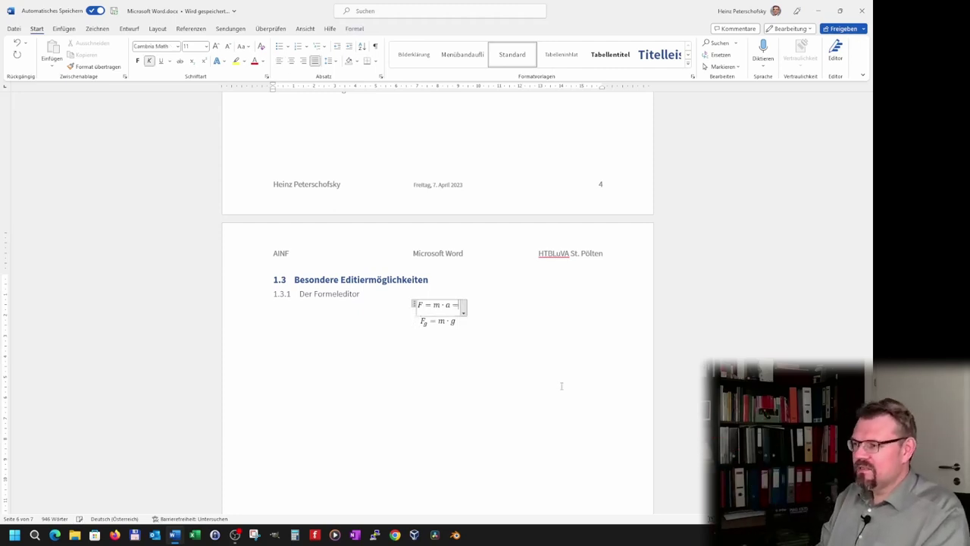
type("m")
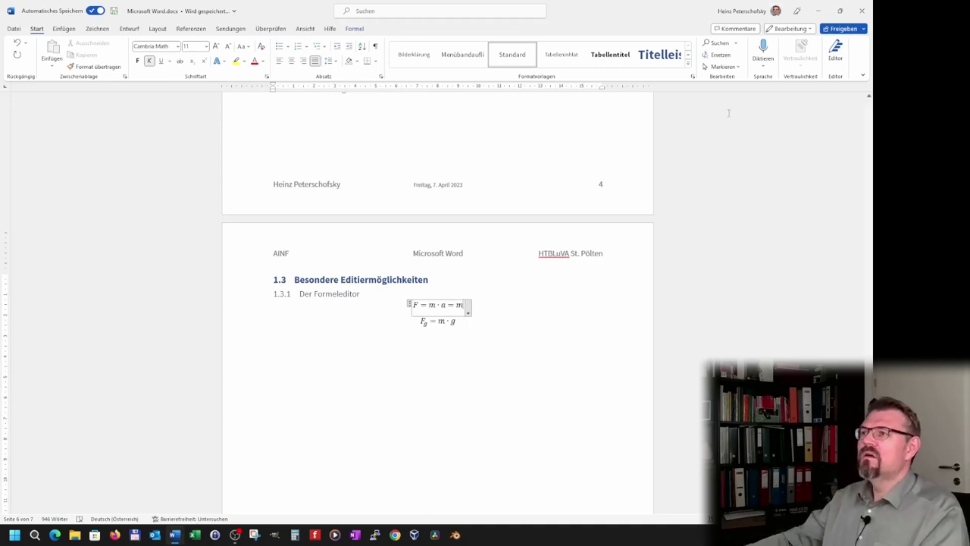
left_click(354, 29)
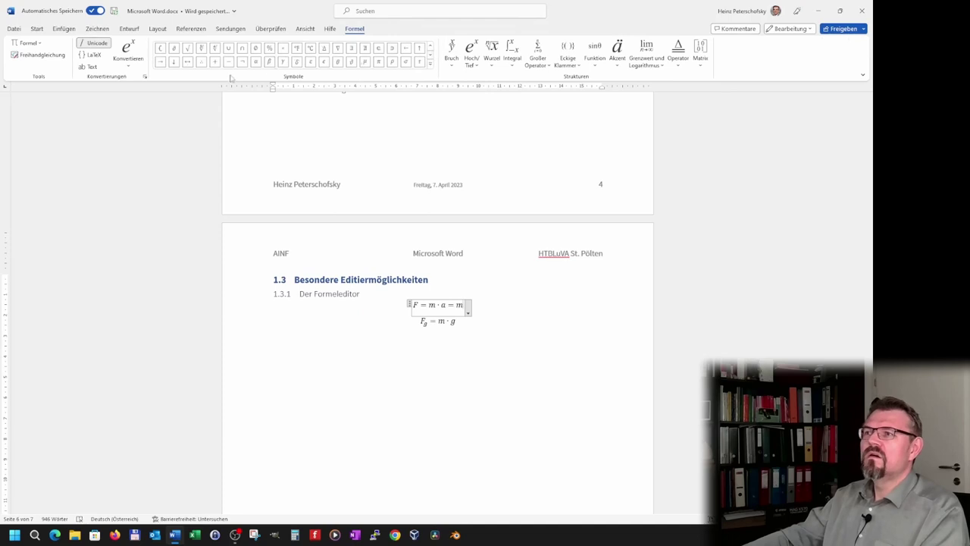
left_click(431, 56)
left_click(202, 64)
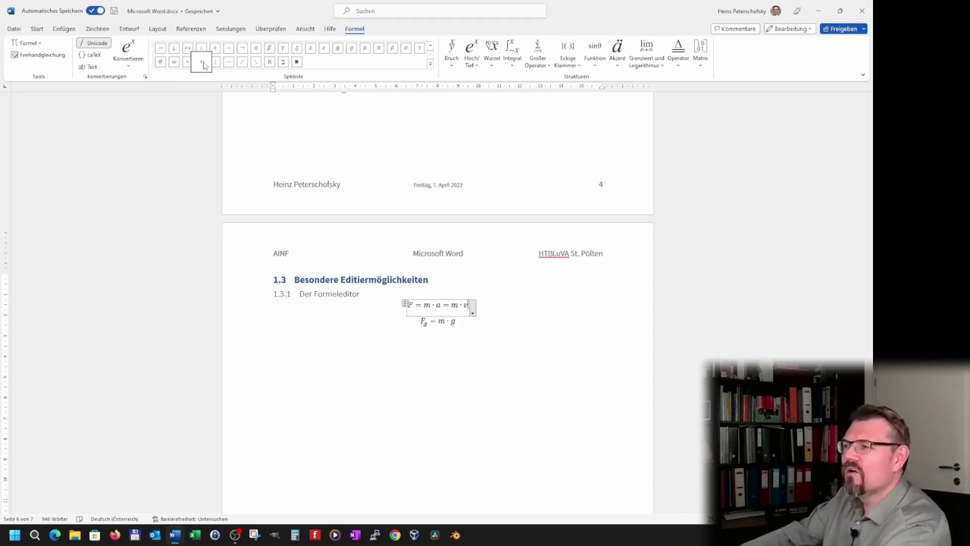
key("BackSpace")
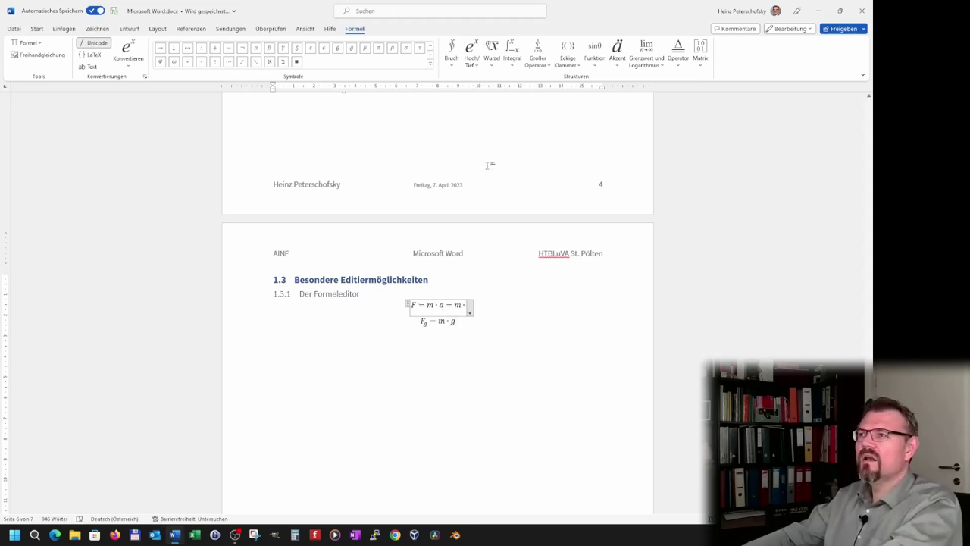
left_click(452, 67)
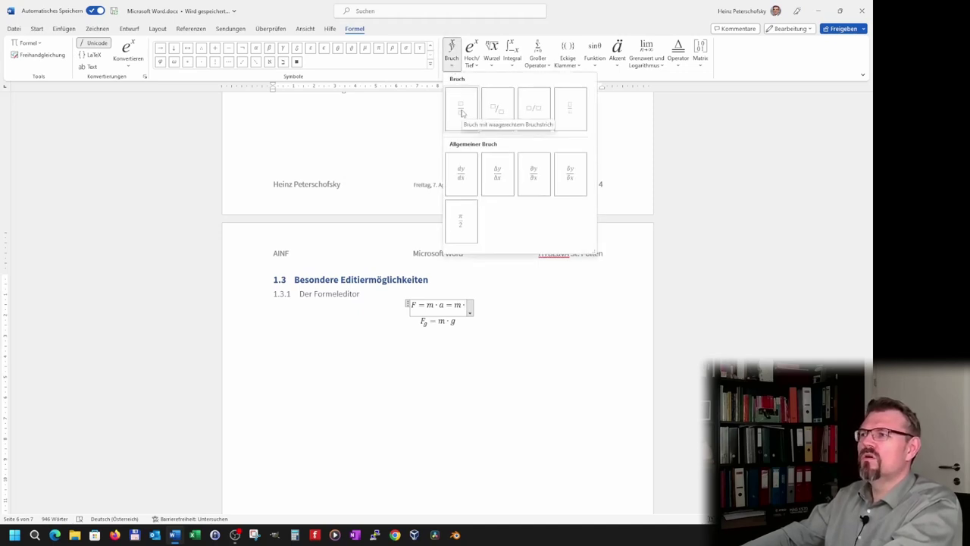
Finish the first equation with the fraction Δv/Δt, inserting delta symbols before v and t.
left_click(462, 112)
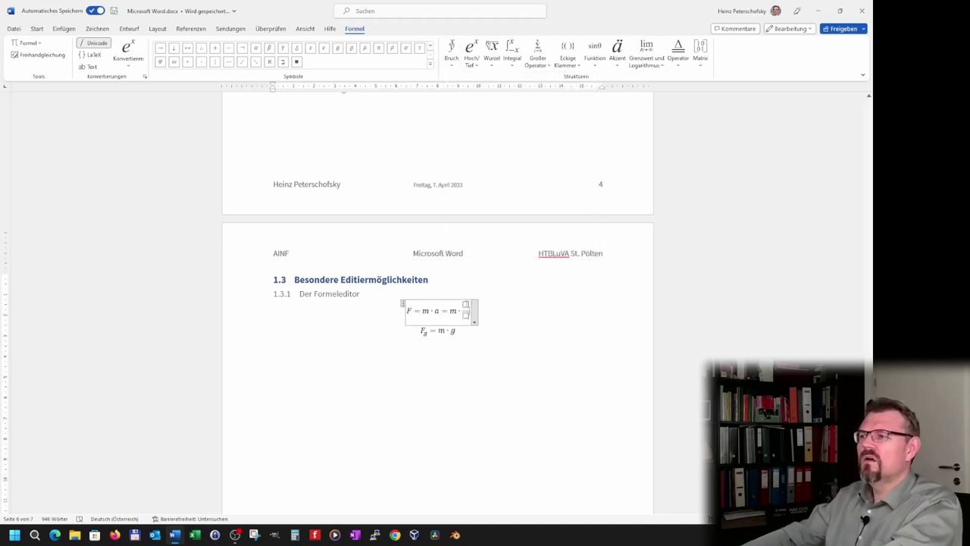
type(" v/")
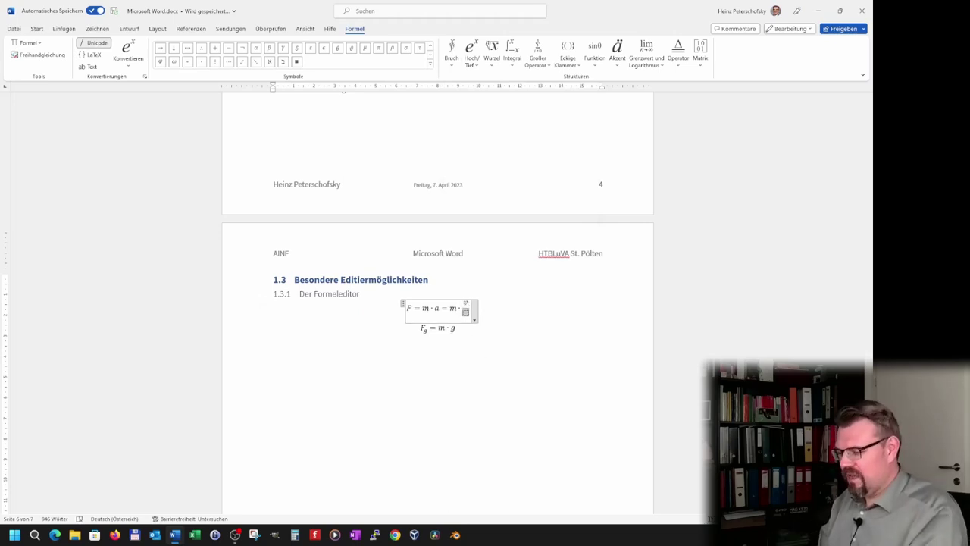
key("Down")
type("t")
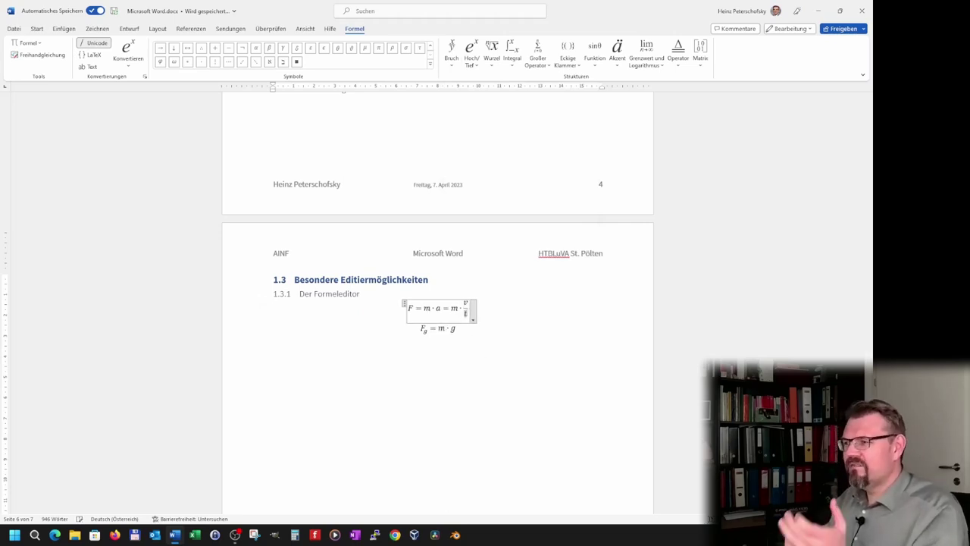
key("Up")
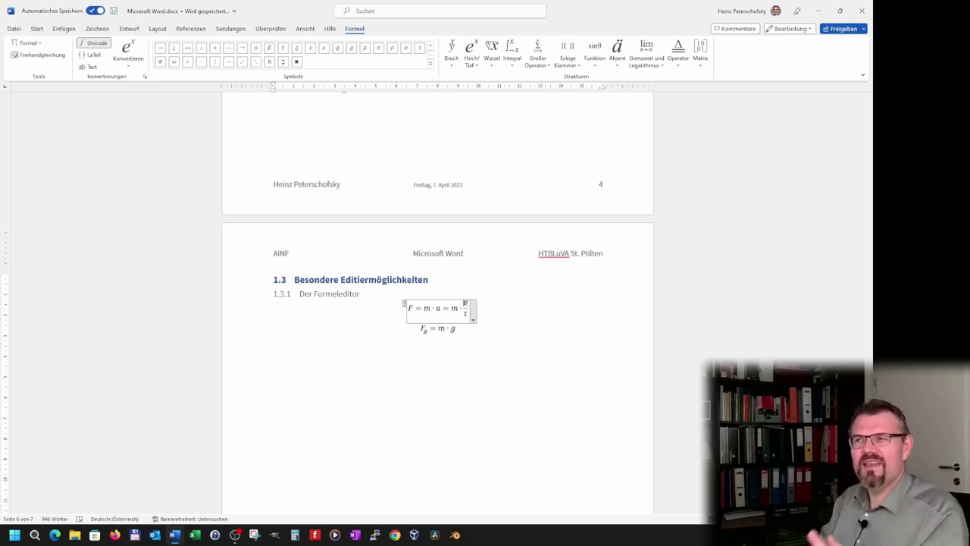
left_click(432, 66)
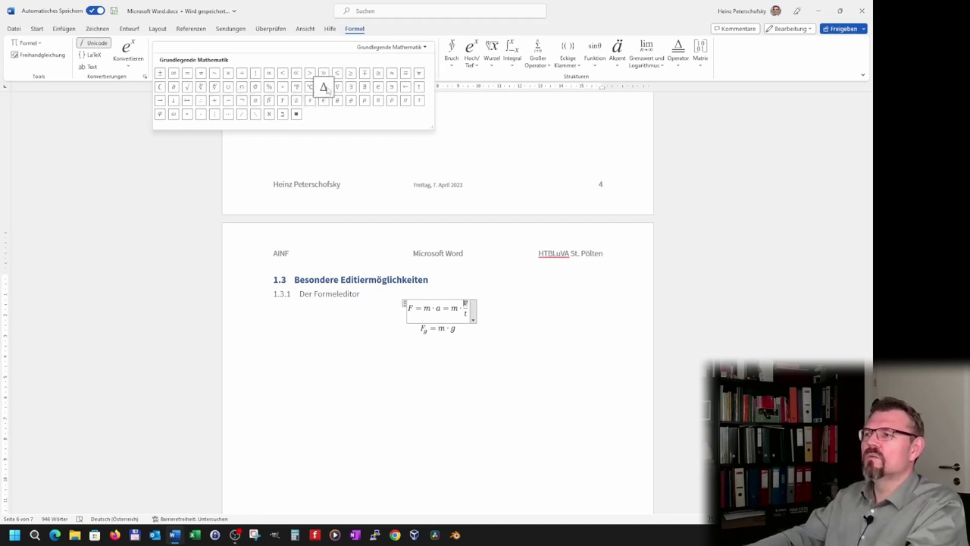
left_click(324, 88)
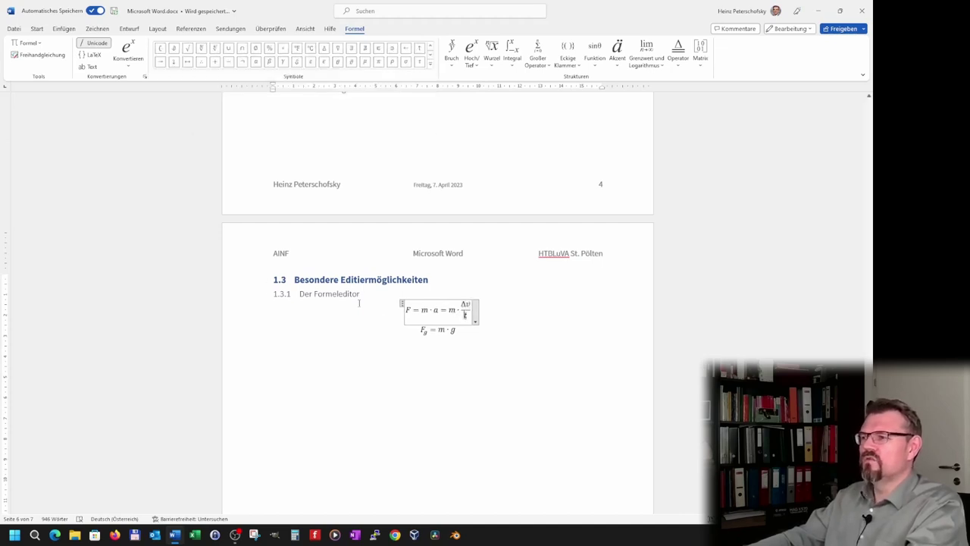
left_click(431, 56)
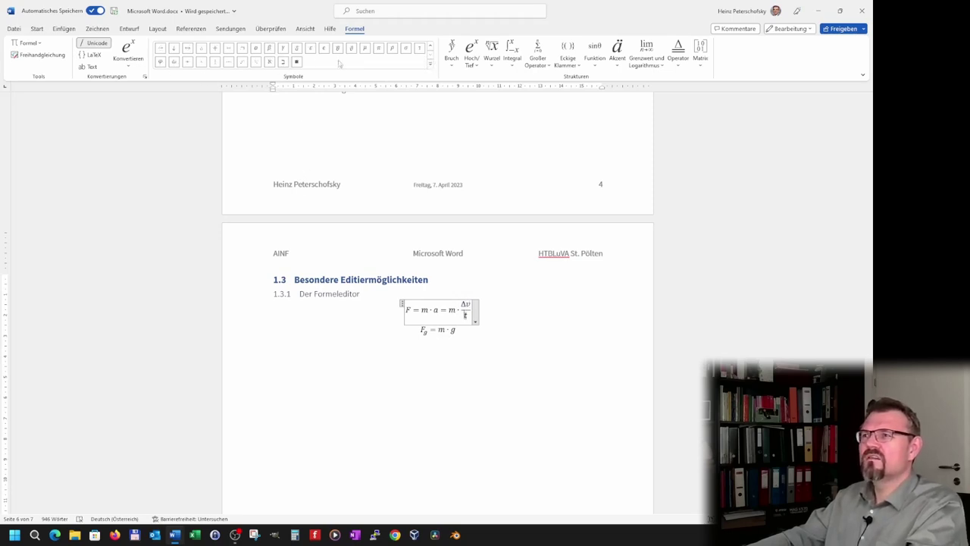
scroll(303, 60, "up", 1)
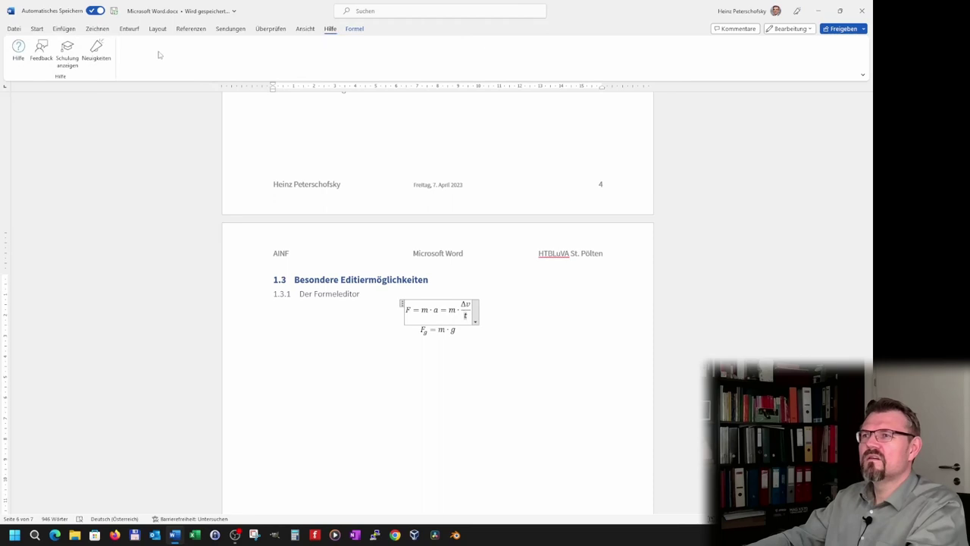
scroll(244, 49, "down", 1)
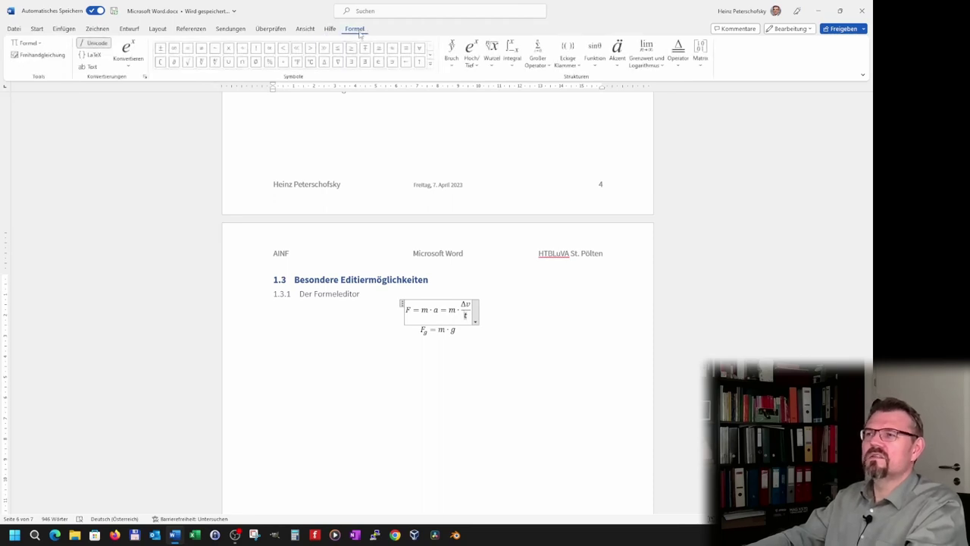
left_click(432, 56)
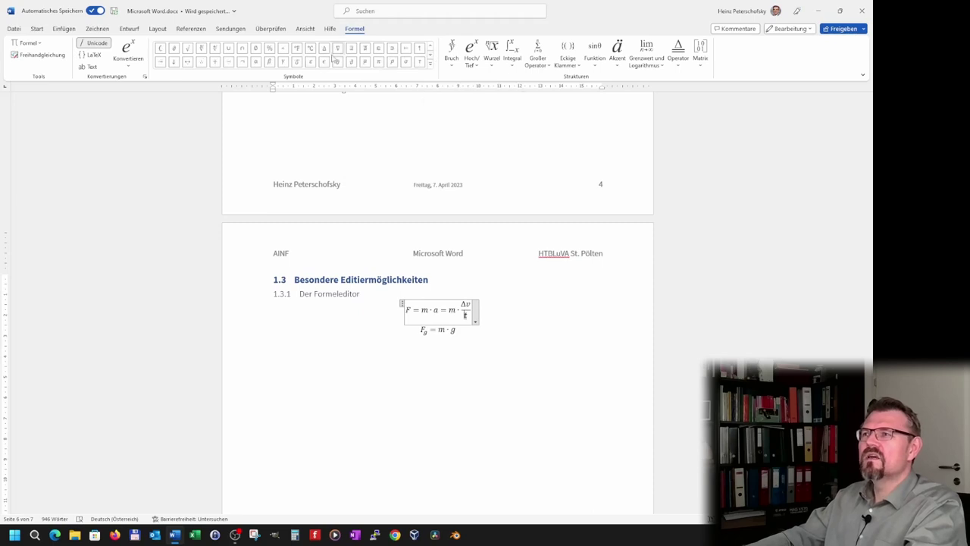
type("Δ")
left_click(429, 379)
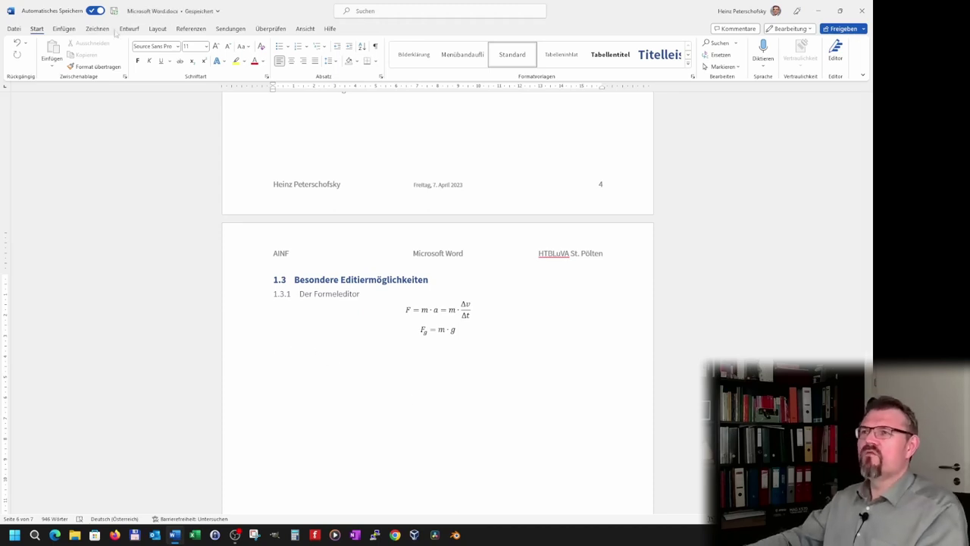
Insert a new equation below F_g = m·g starting with c² = using a superscript template.
left_click(65, 28)
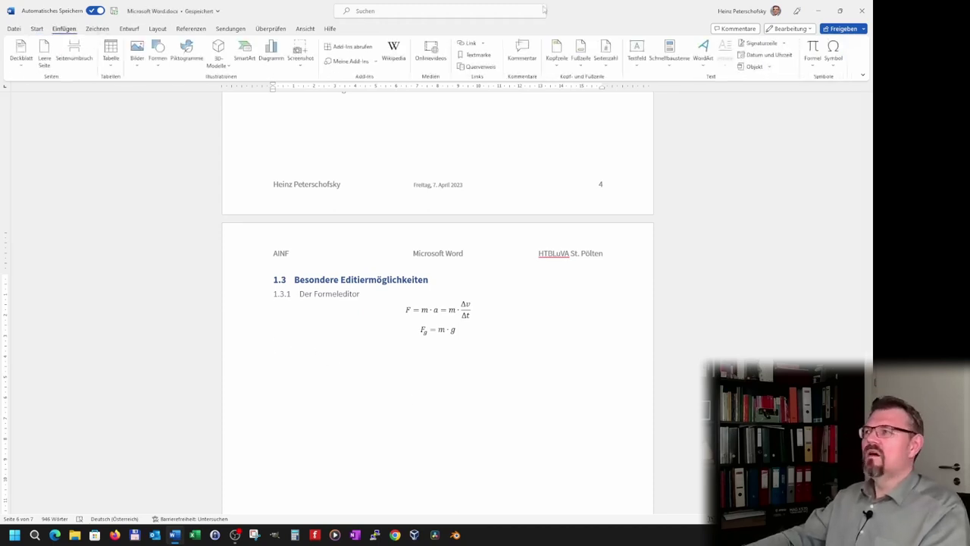
left_click(808, 49)
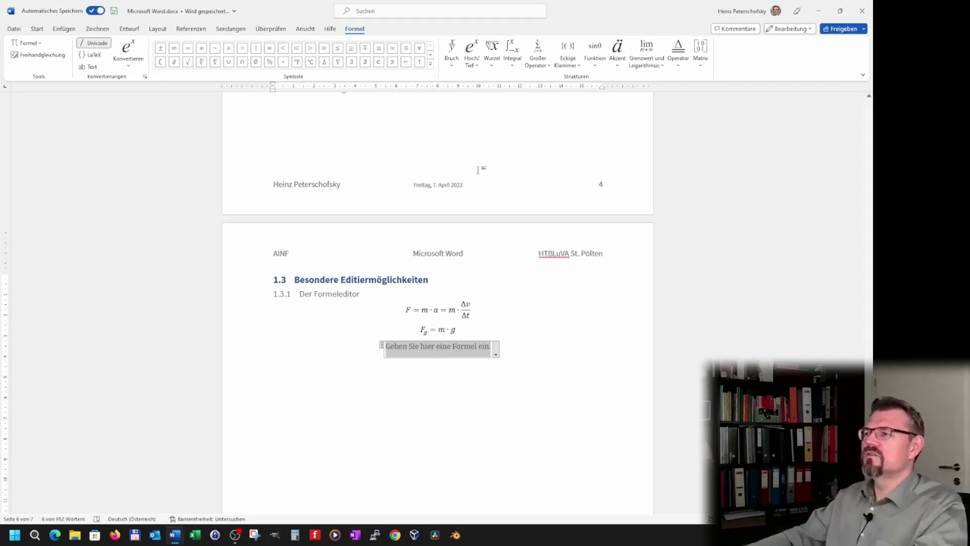
left_click(475, 65)
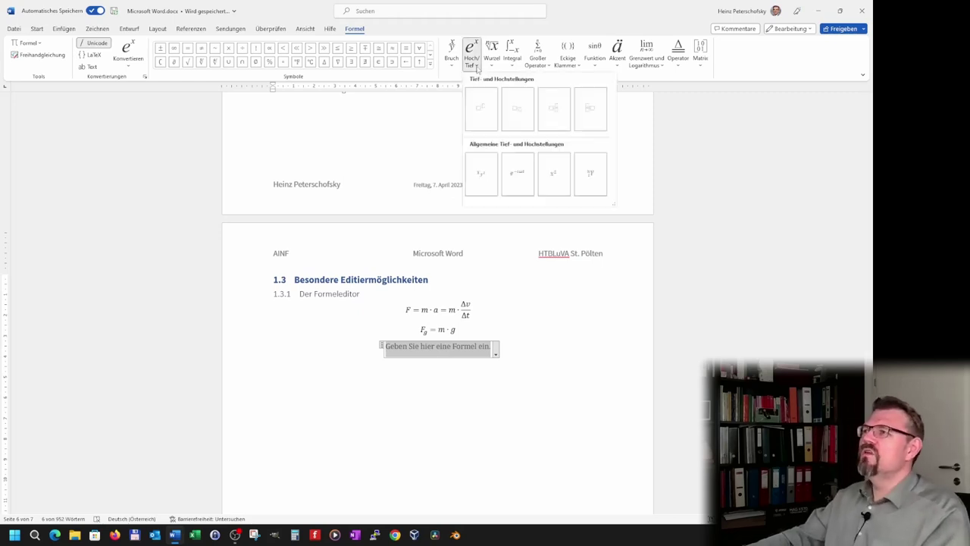
left_click(482, 109)
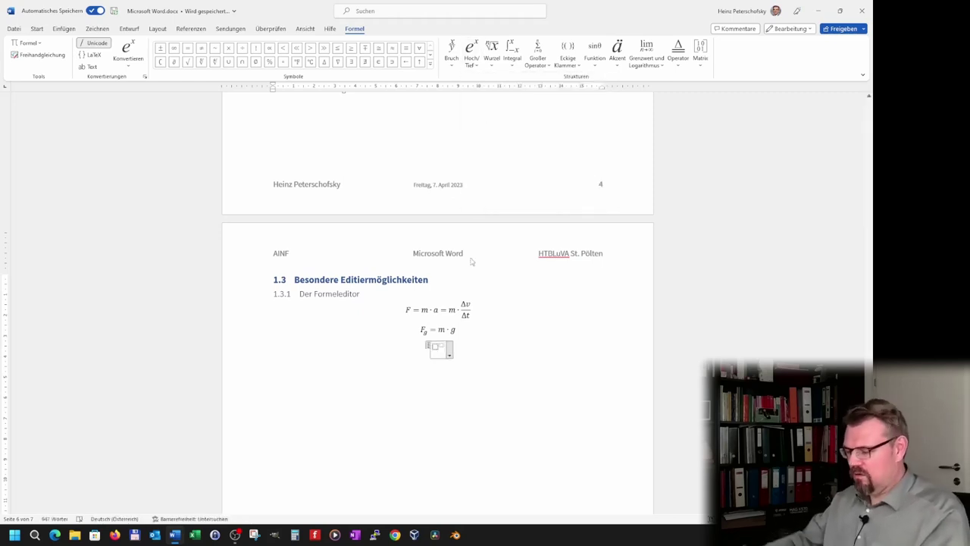
type("c")
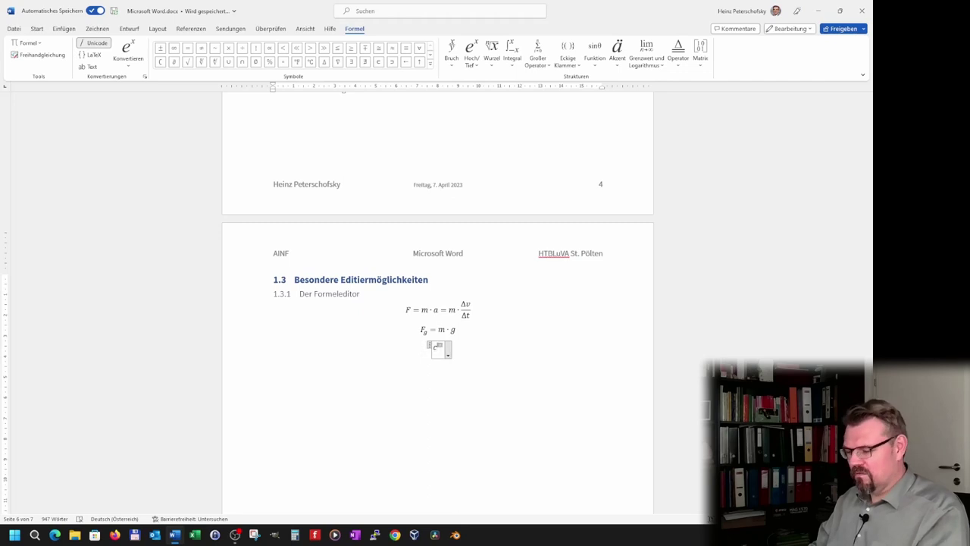
type("2")
key("Right")
type("=")
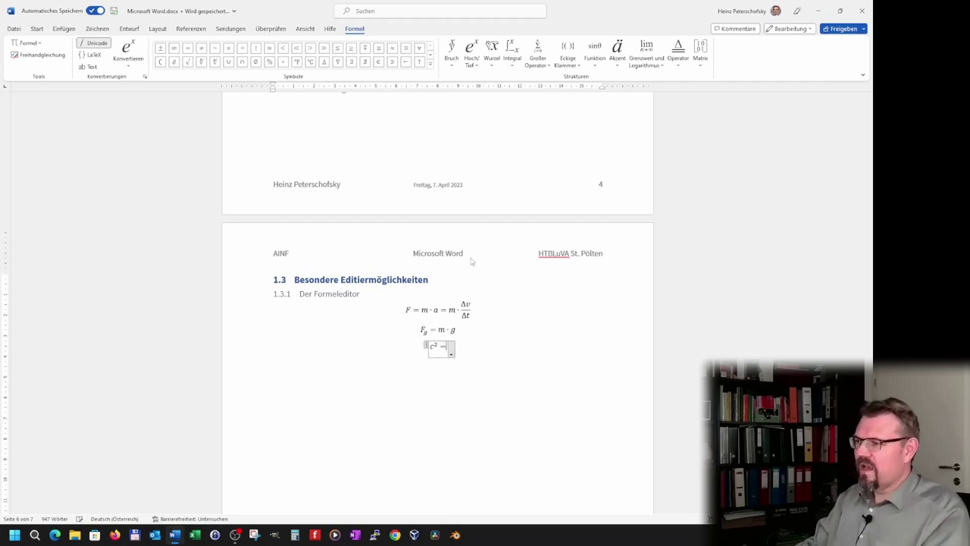
Complete the right side as a² + b² with superscript templates and a plus sign.
left_click(470, 55)
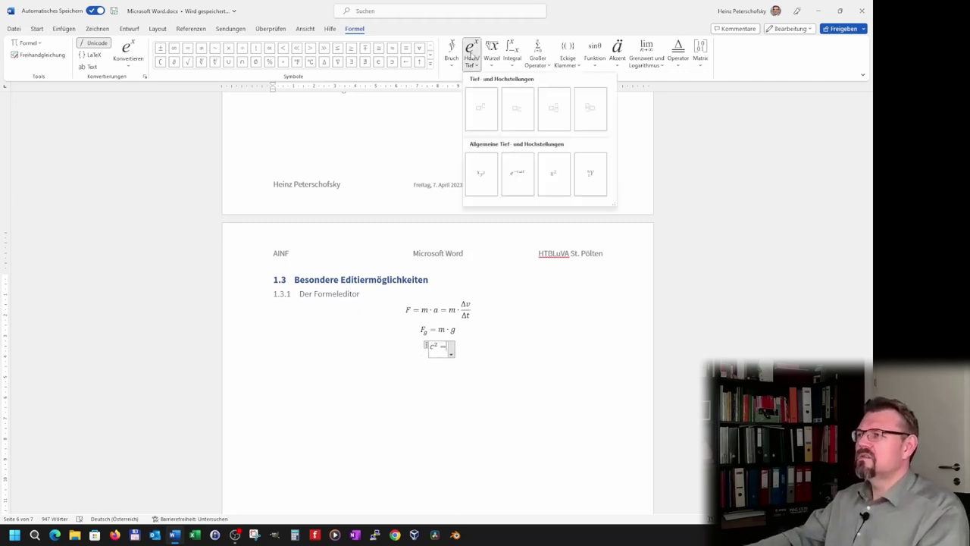
left_click(480, 104)
left_click(431, 65)
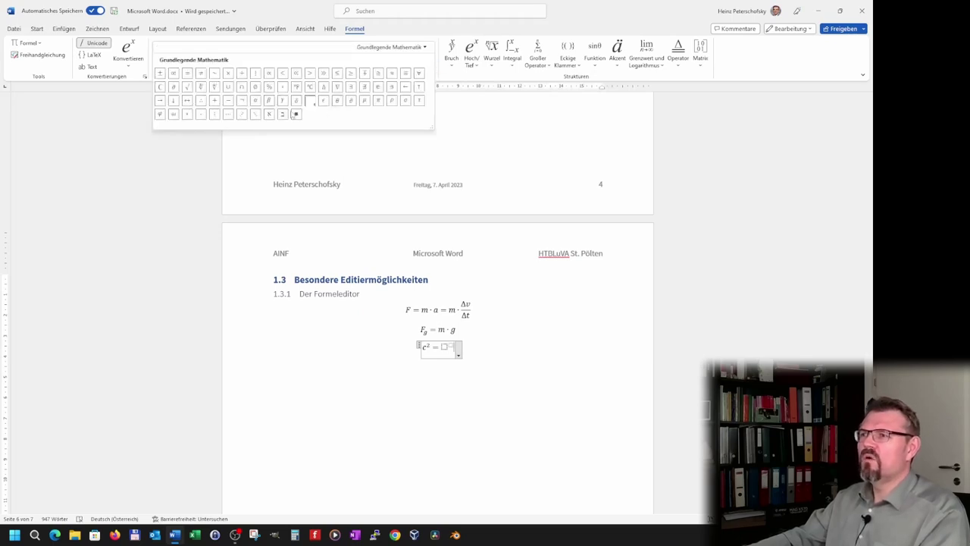
left_click(213, 100)
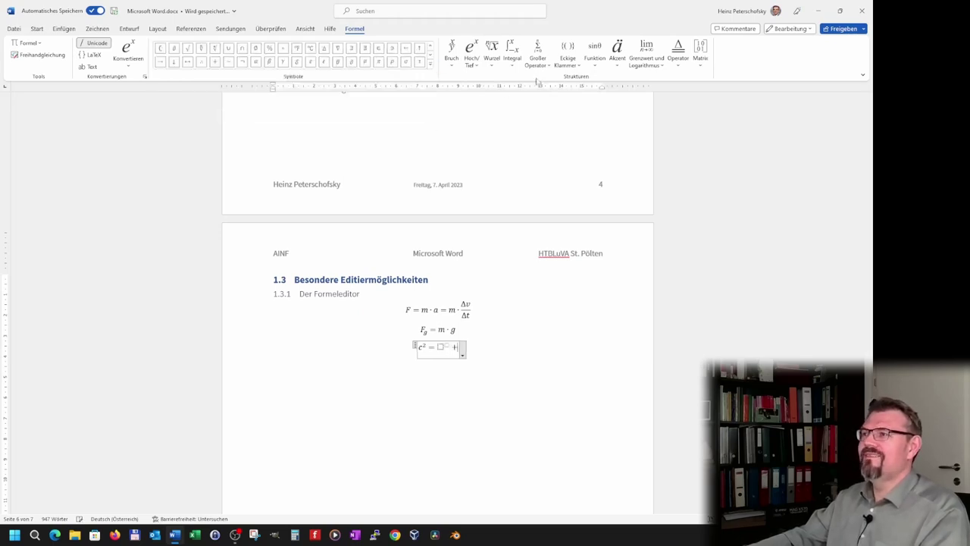
left_click(479, 68)
left_click(482, 112)
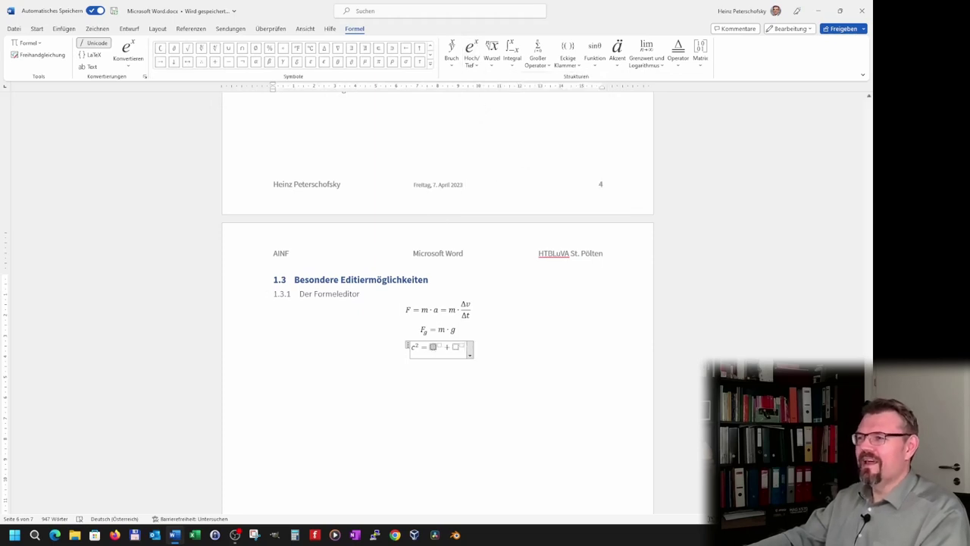
type("a ")
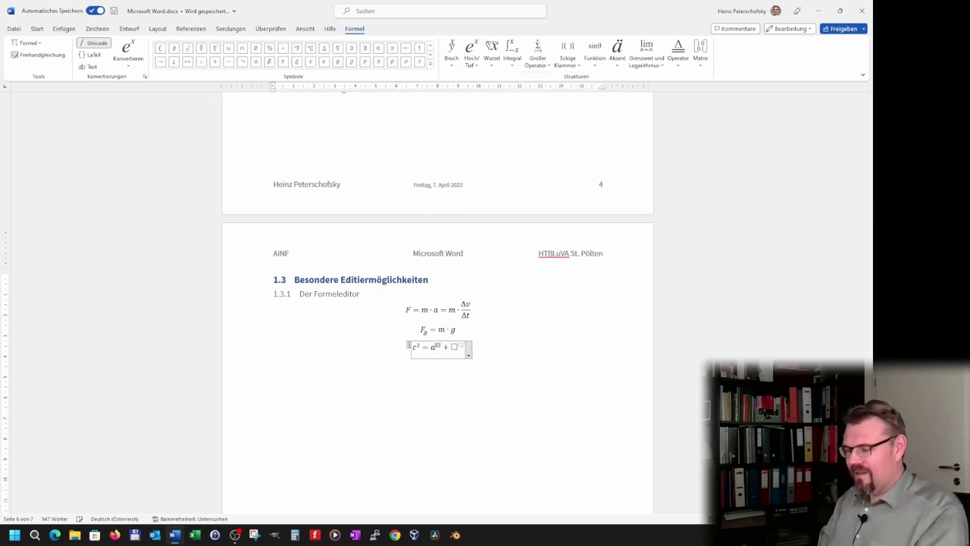
type("2")
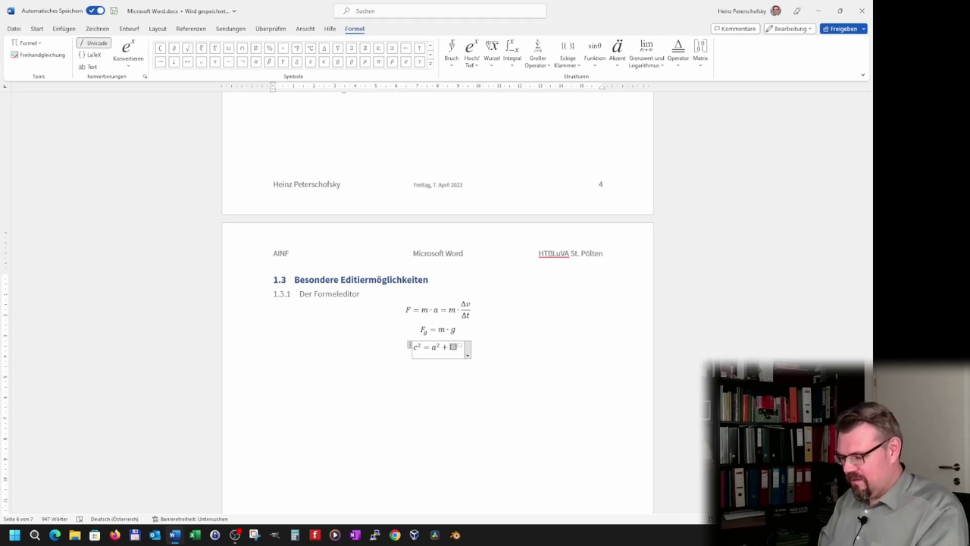
type("b²")
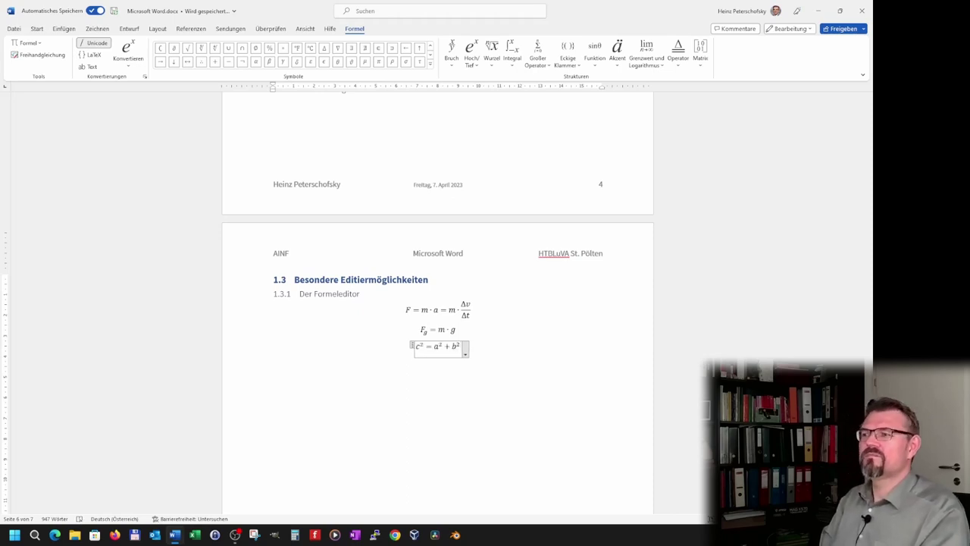
key("Escape")
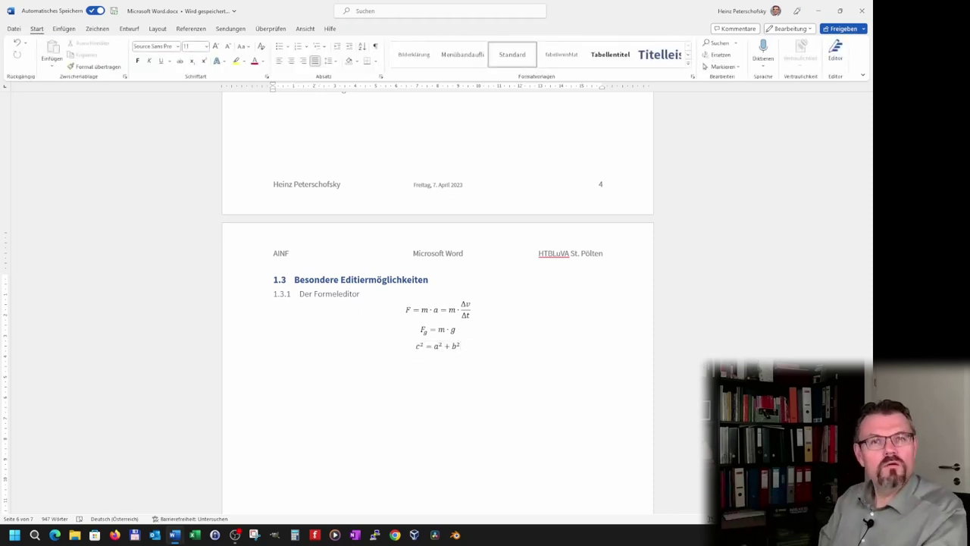
Insert a new equation below c² = a² + b² reading 'c =' followed by a square root.
key("Down")
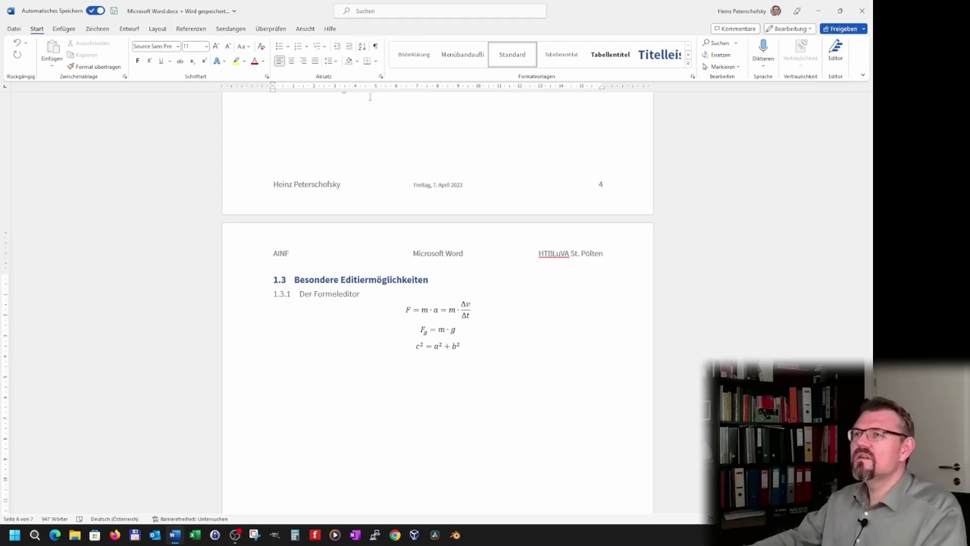
left_click(69, 30)
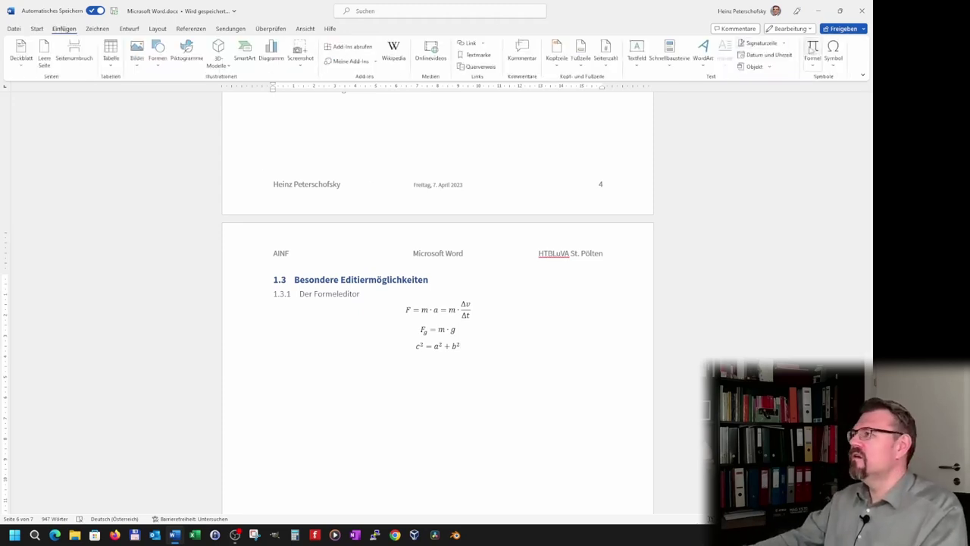
left_click(811, 47)
type("c ")
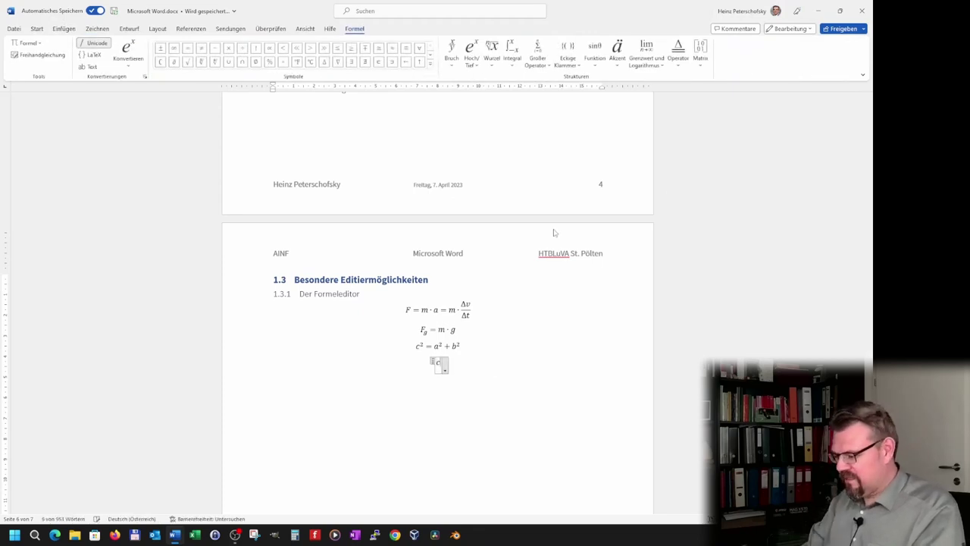
type("=")
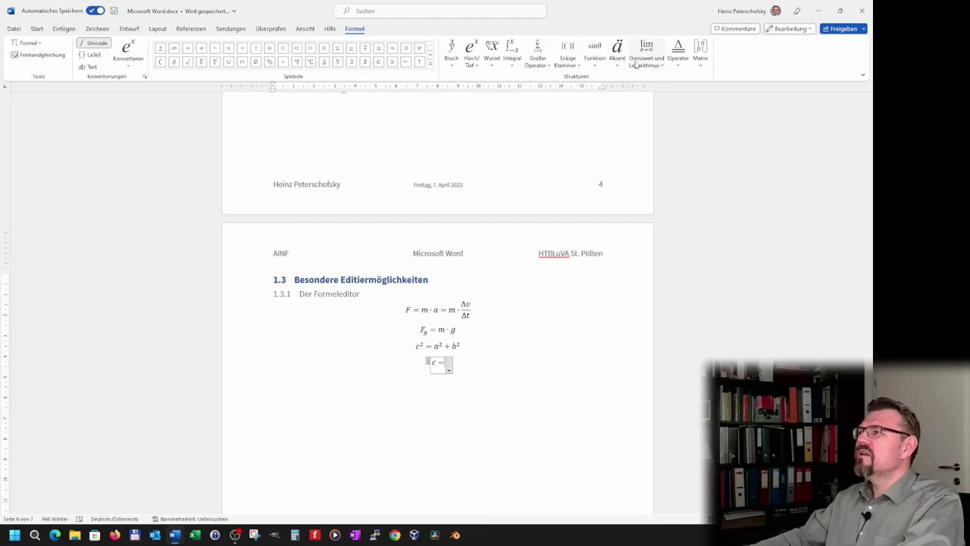
left_click(494, 58)
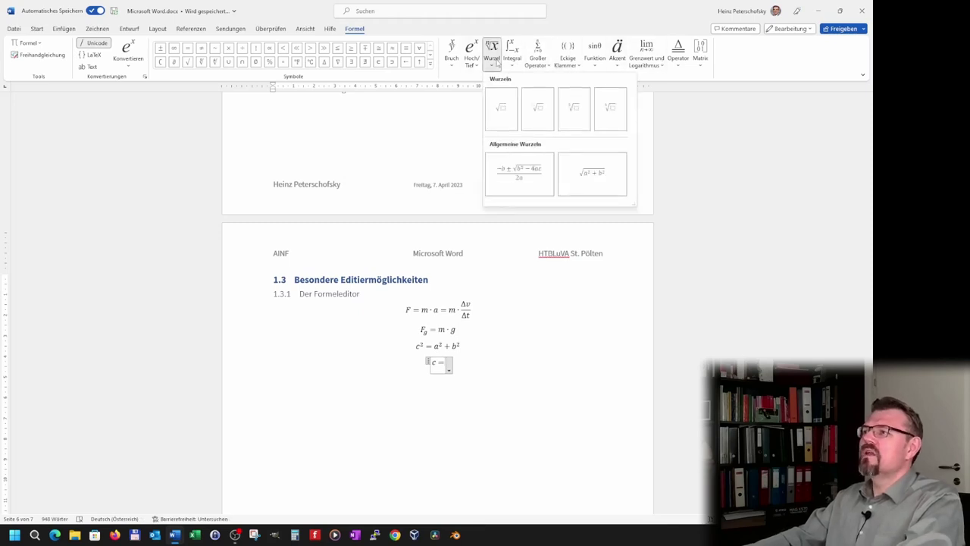
left_click(539, 111)
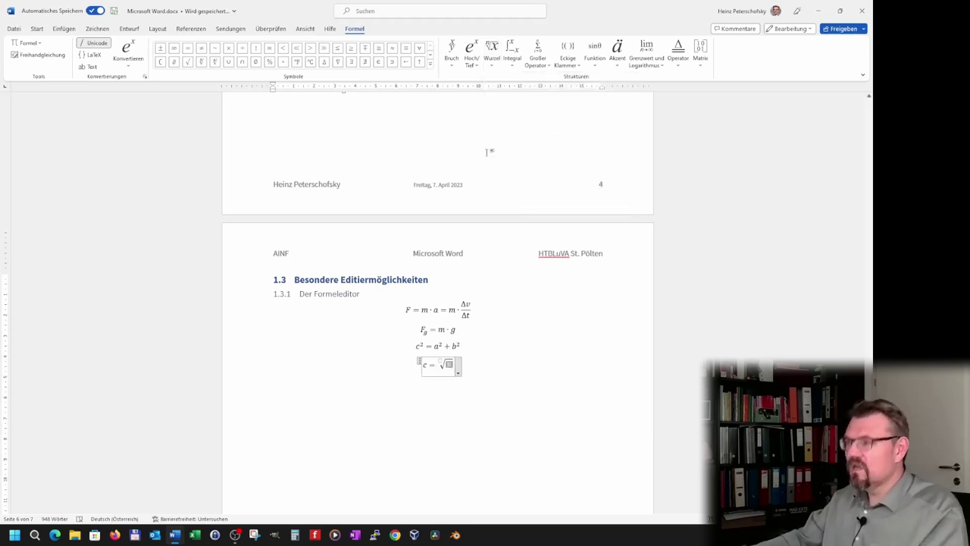
Fill the square root with a² + b² using two superscript templates.
left_click(471, 59)
left_click(482, 106)
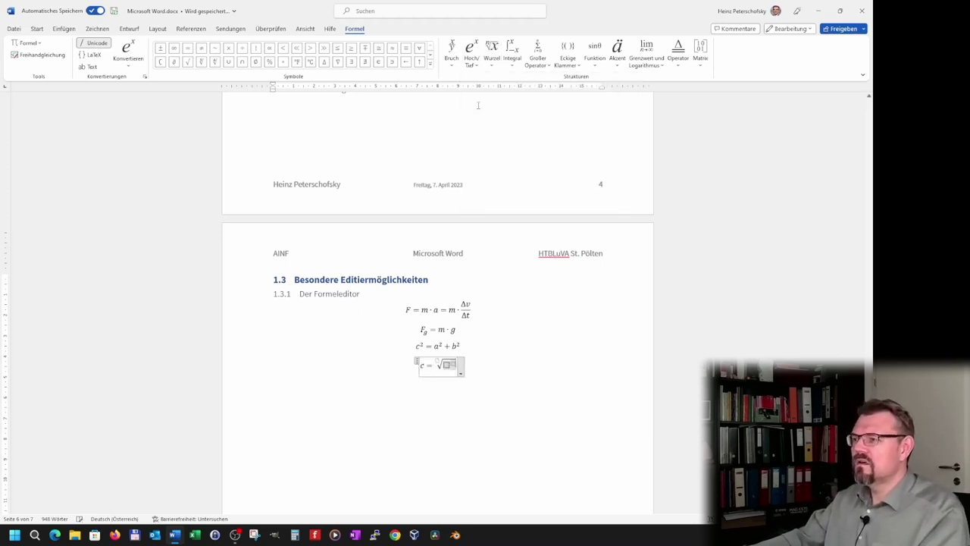
type("+")
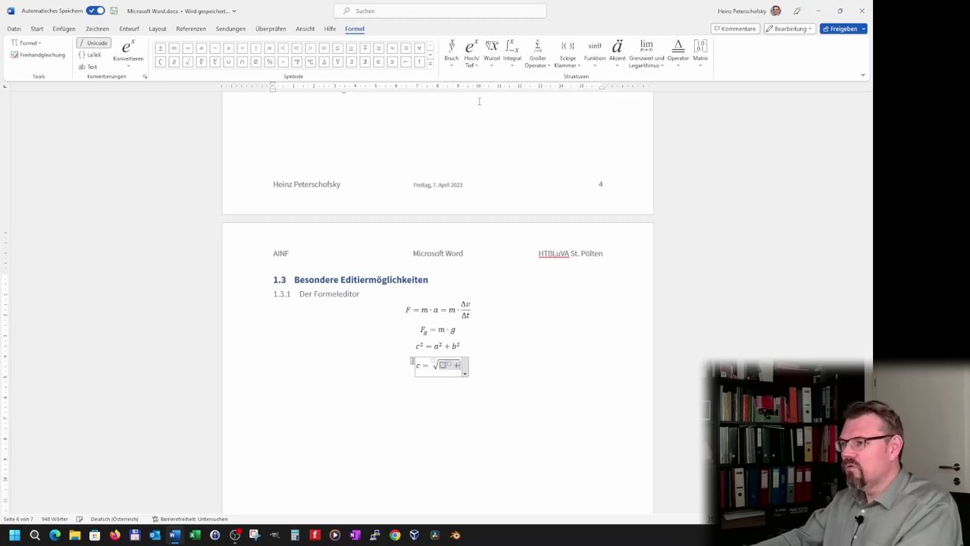
left_click(471, 62)
left_click(482, 108)
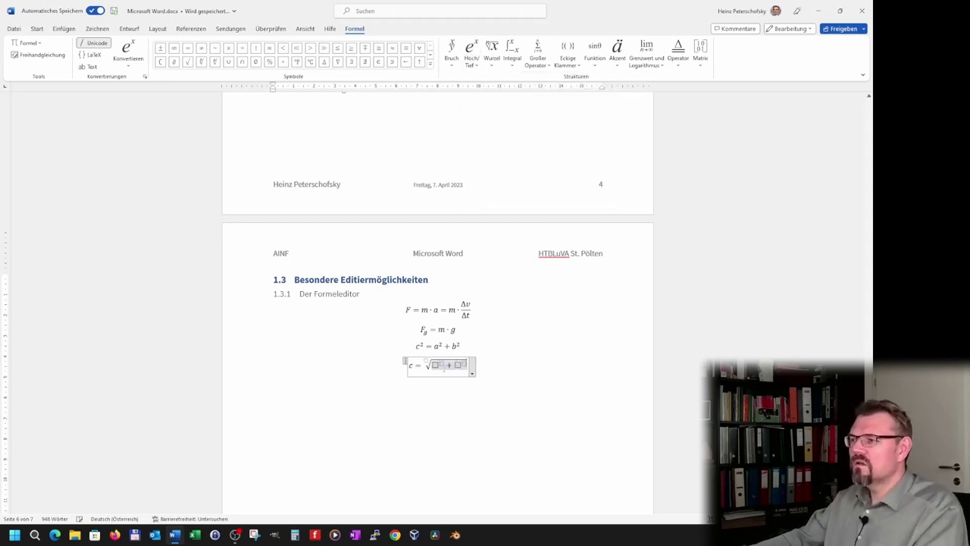
left_click(436, 365)
type("a")
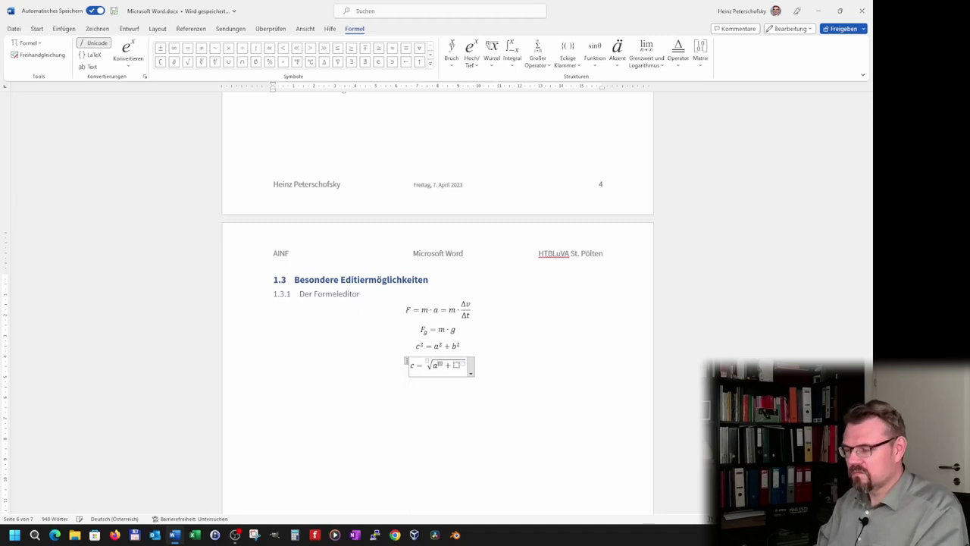
type("2")
left_click(454, 365)
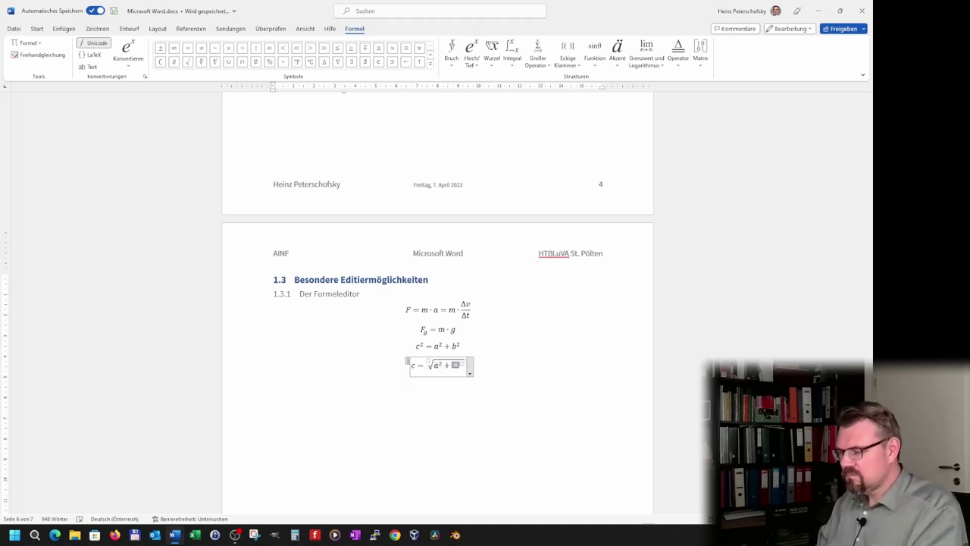
type("b")
type("2")
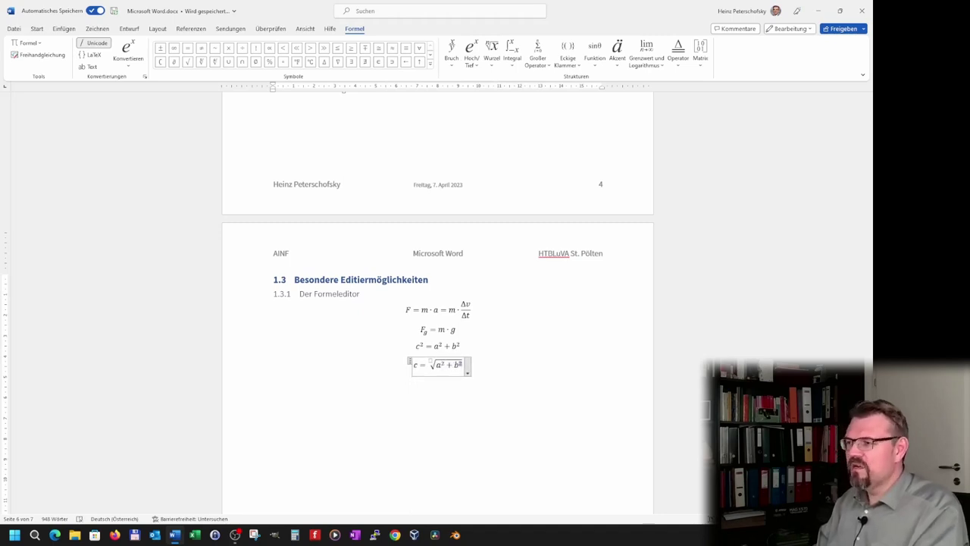
left_click(429, 365)
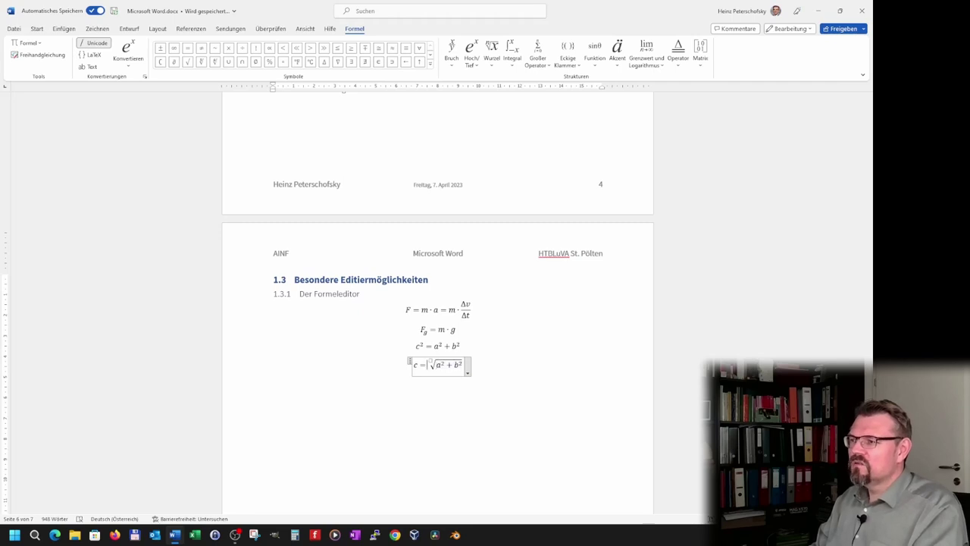
type("3")
left_click(455, 365)
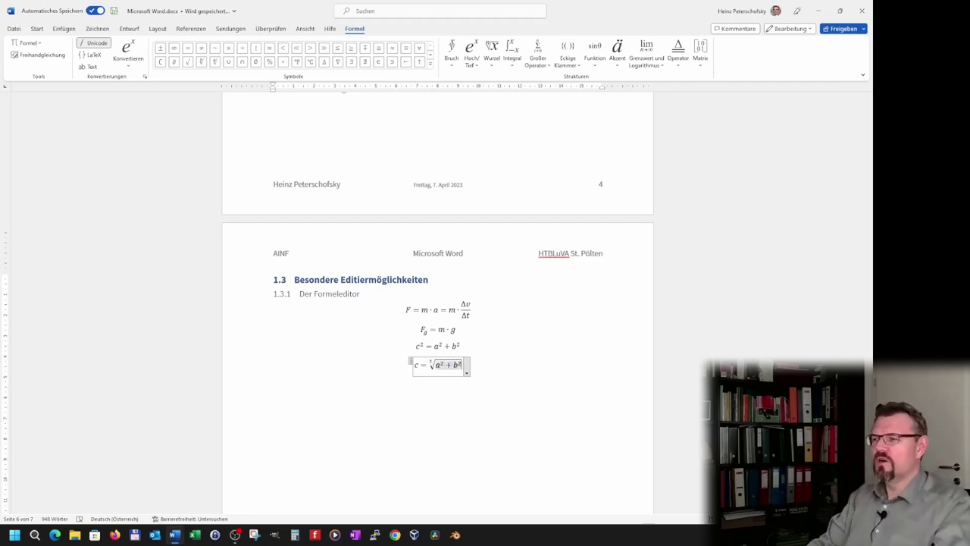
left_click(591, 382)
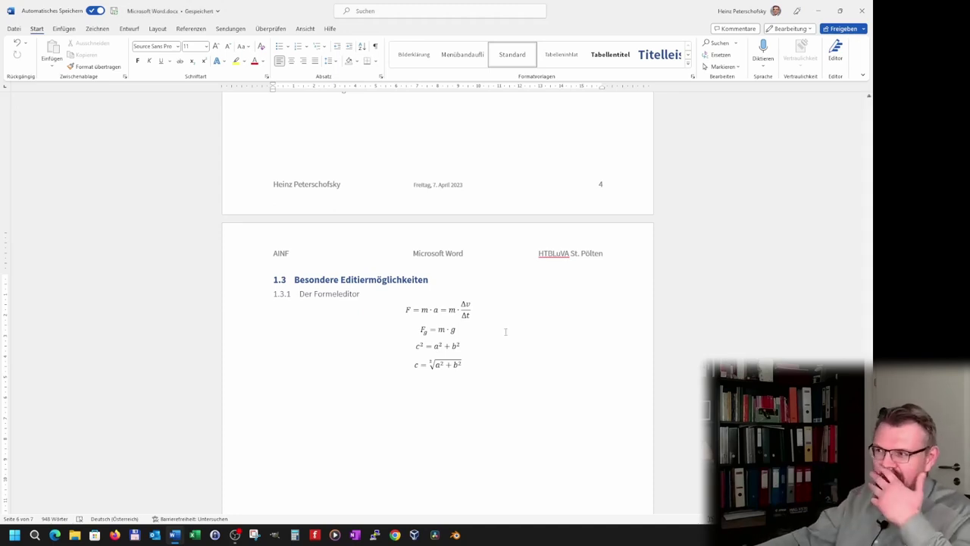
Add a new left-aligned line below the first equation and begin the sentence about the force F.
left_click(488, 310)
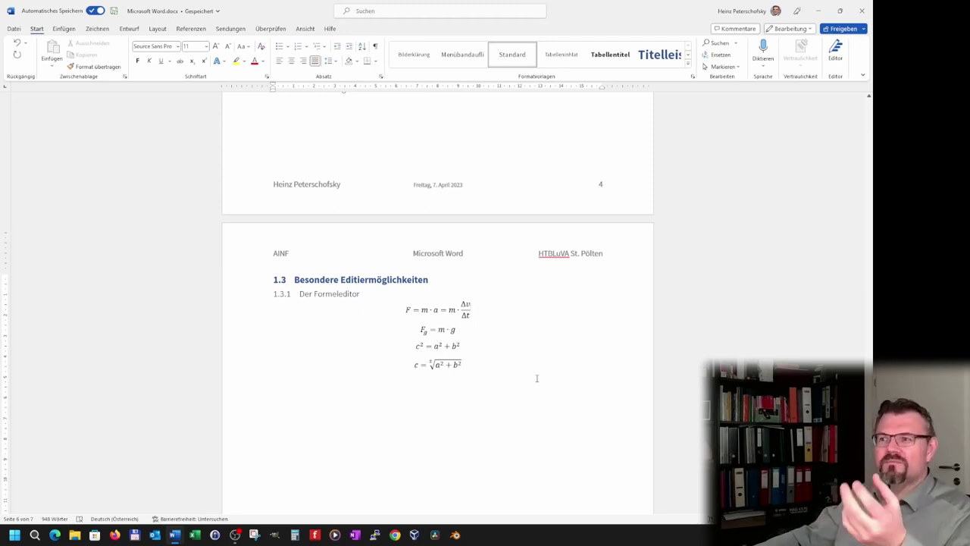
left_click(418, 331)
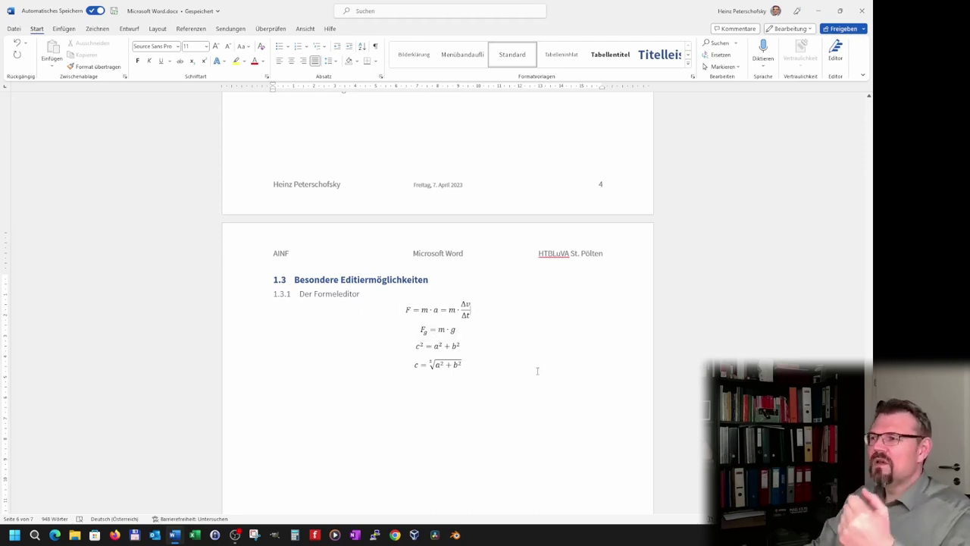
key("Return")
key("ctrl+l")
type("Die Kraft F ist von der Masse und der en")
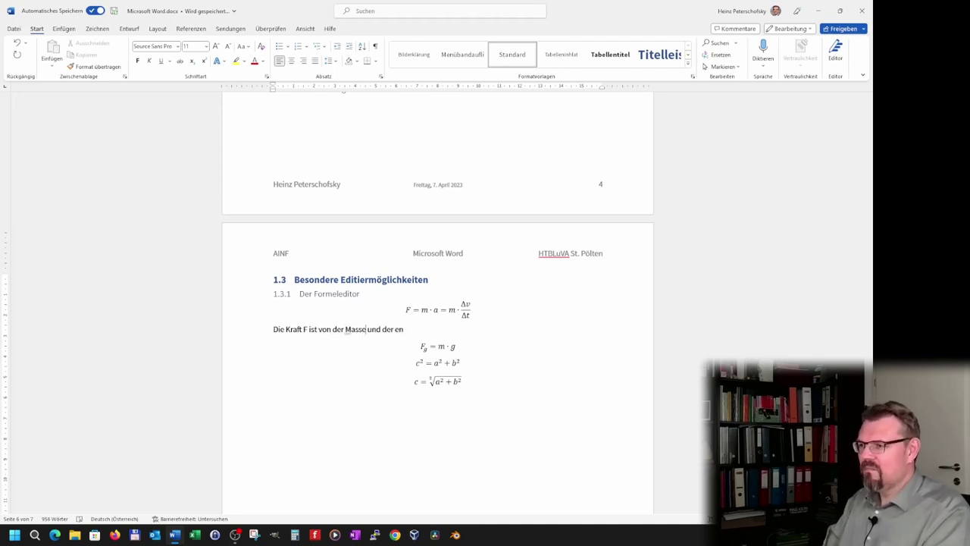
Finish the sentence ending 'abhängig.' and convert the F after Kraft into an inline equation.
type("m")
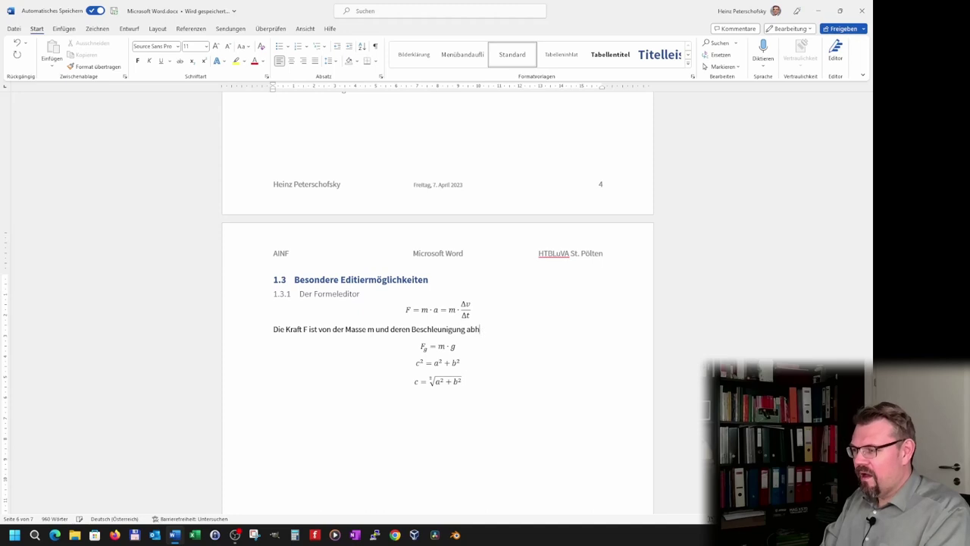
type("gig")
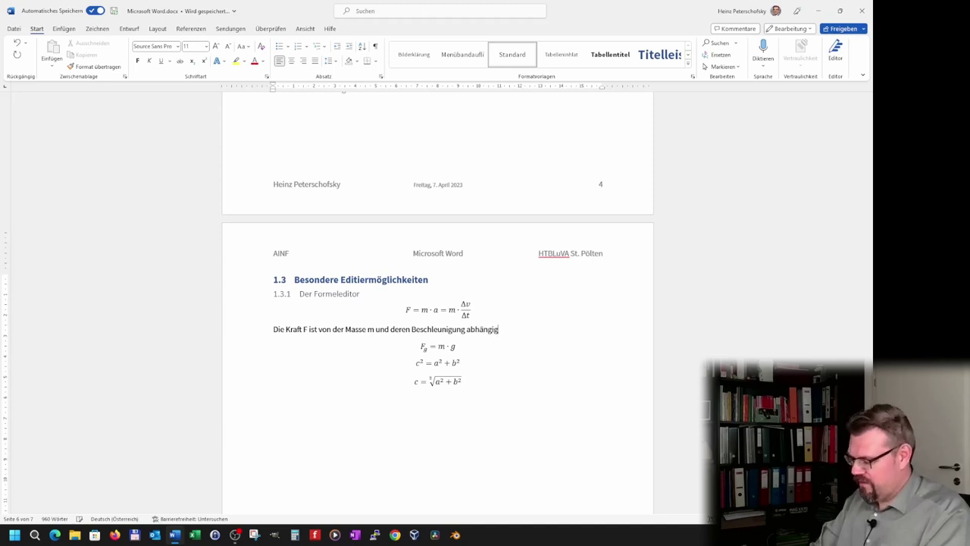
type(".")
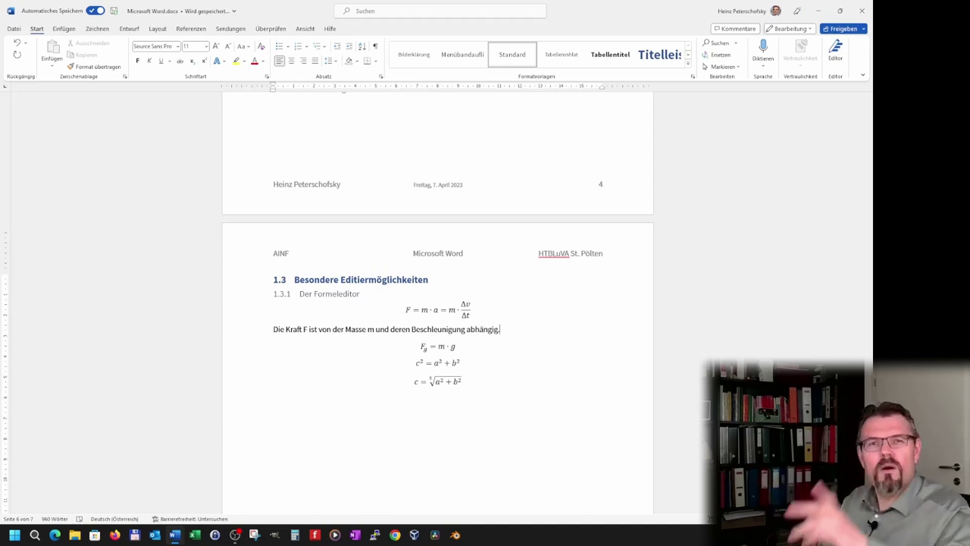
left_click(285, 329)
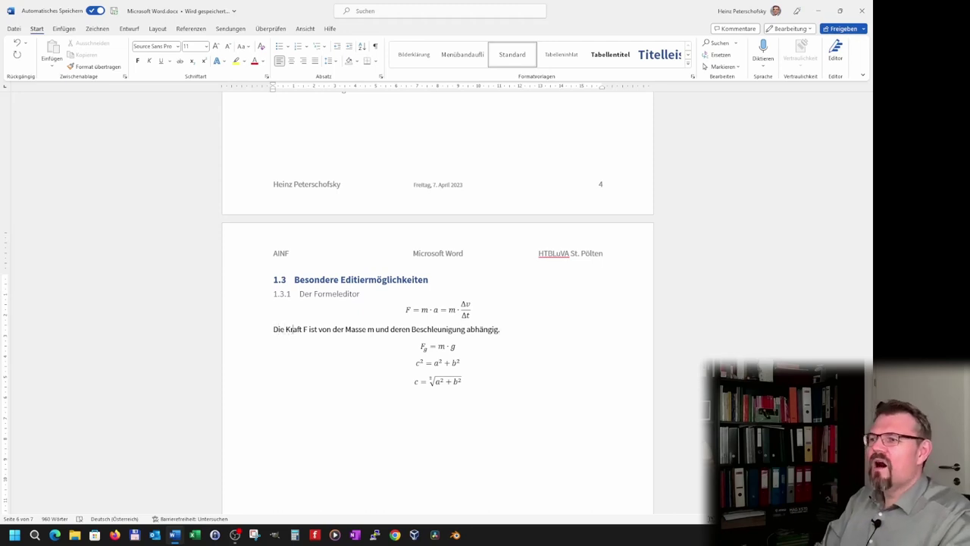
key("shift+Right")
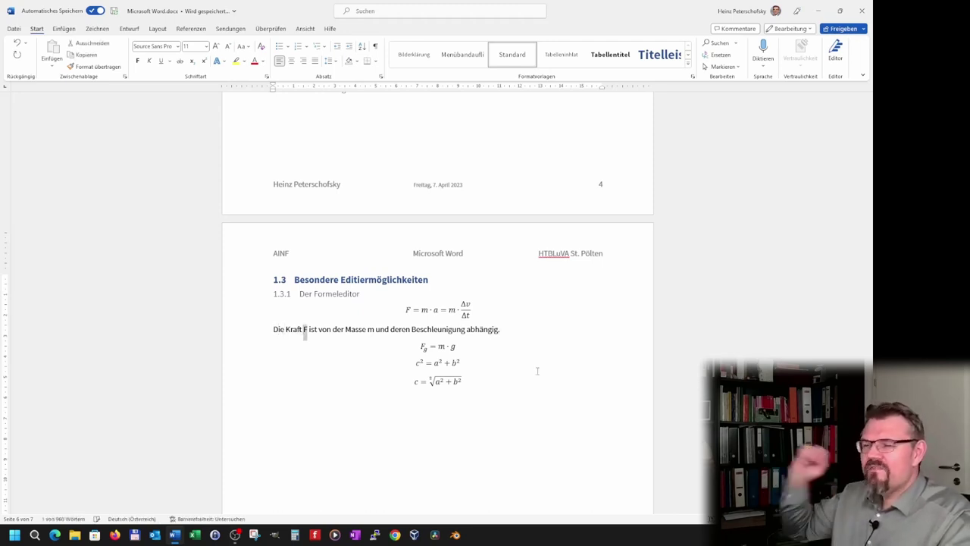
left_click(64, 28)
left_click(806, 50)
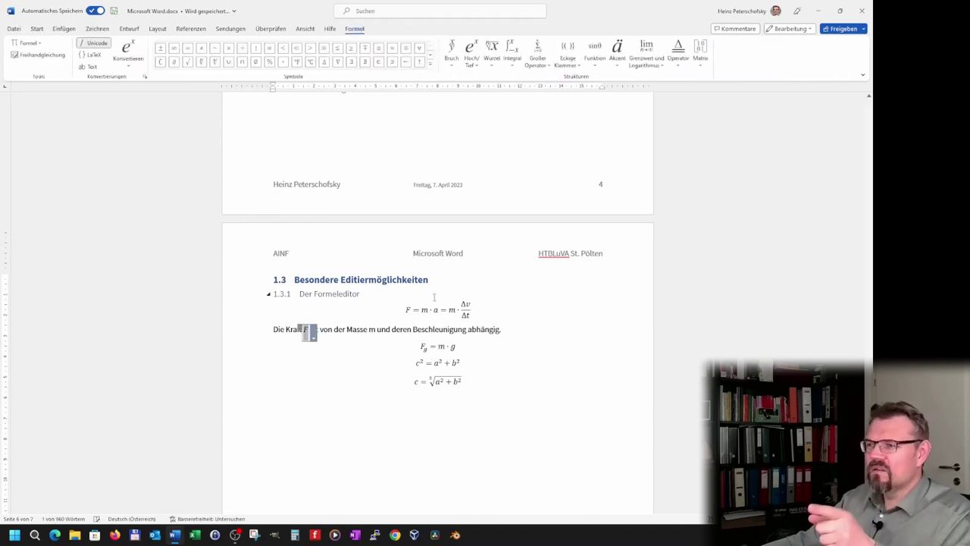
left_click(359, 328)
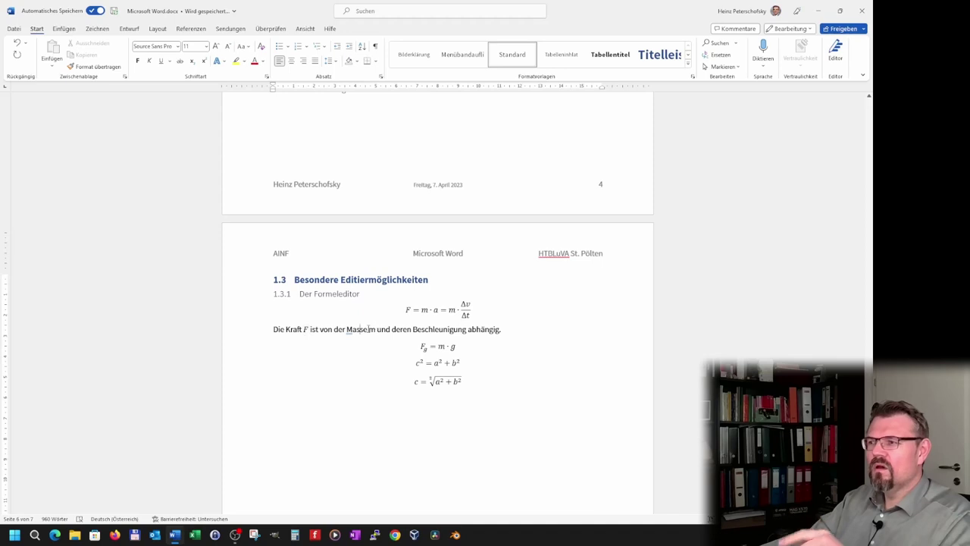
Turn m after Masse and a after Beschleunigung into inline equations.
key("shift+Right")
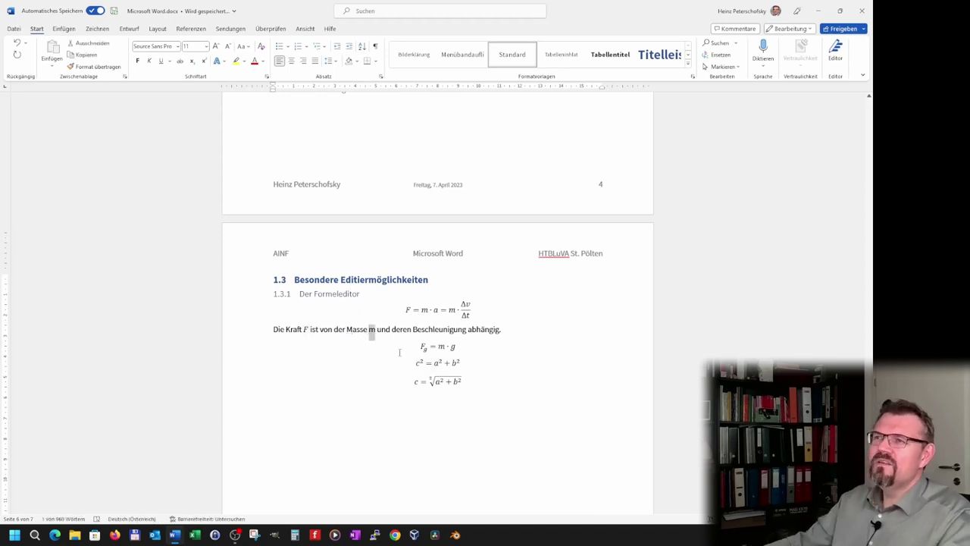
left_click(63, 28)
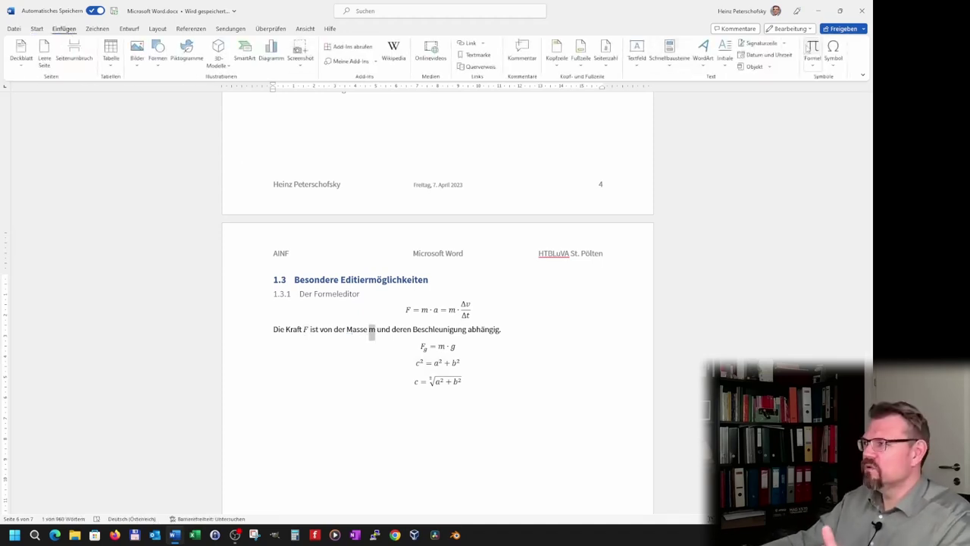
left_click(812, 47)
left_click(444, 329)
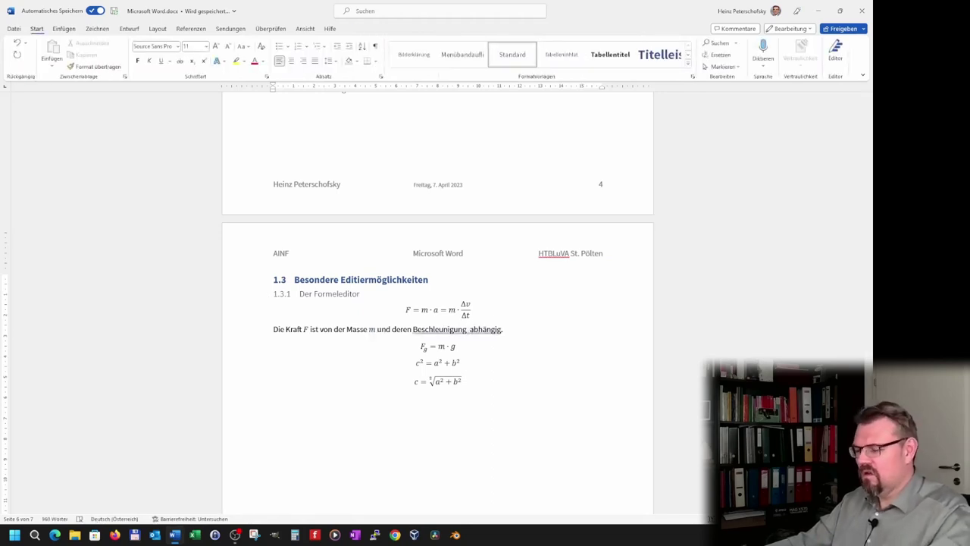
type("a")
key("shift+Left")
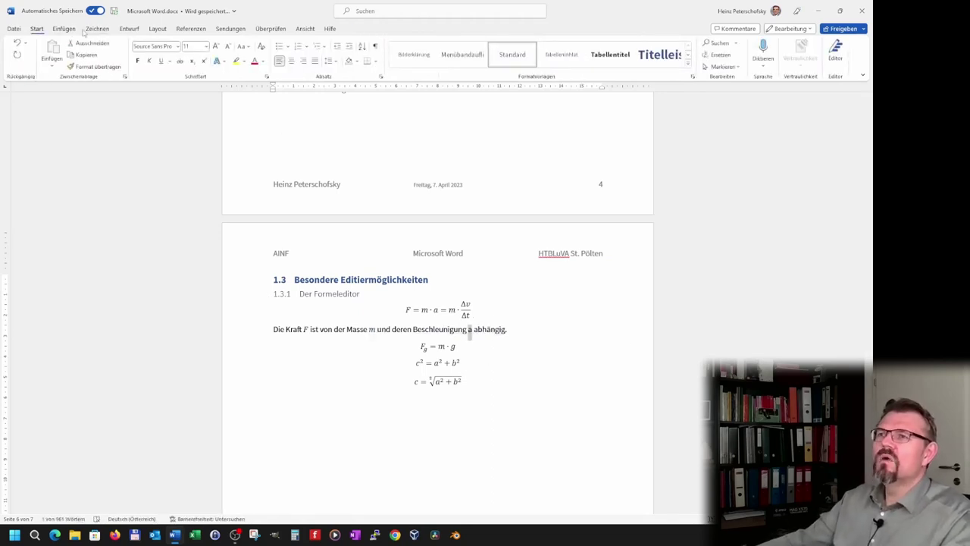
left_click(66, 29)
left_click(813, 47)
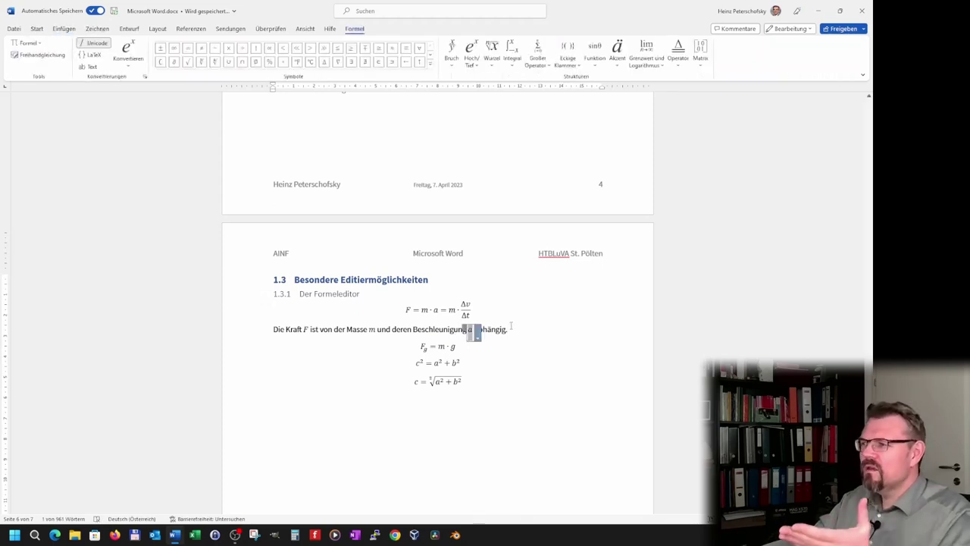
key("Right")
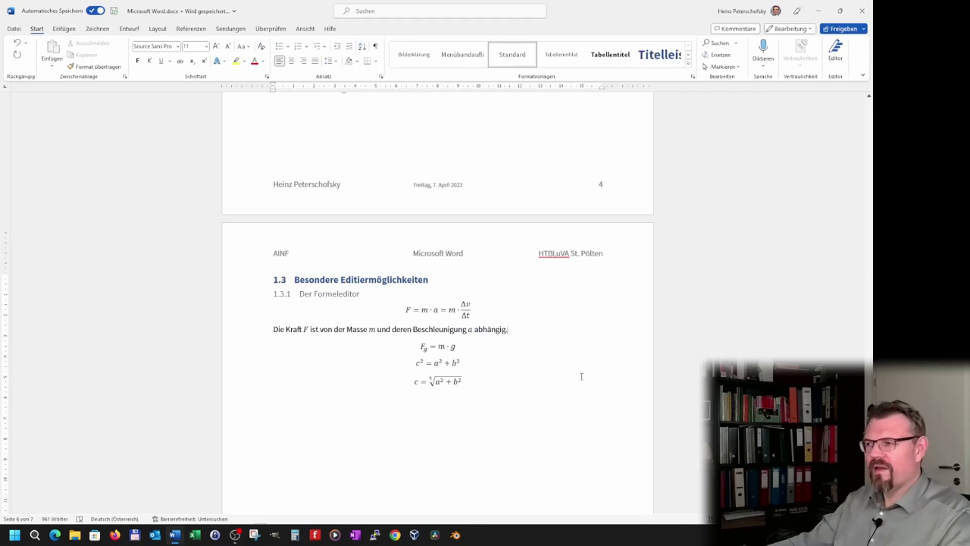
Type the Gewichtskraft sentence below the F_g = m·g equation and correct the misspelling to 'abhängig'.
key("Down")
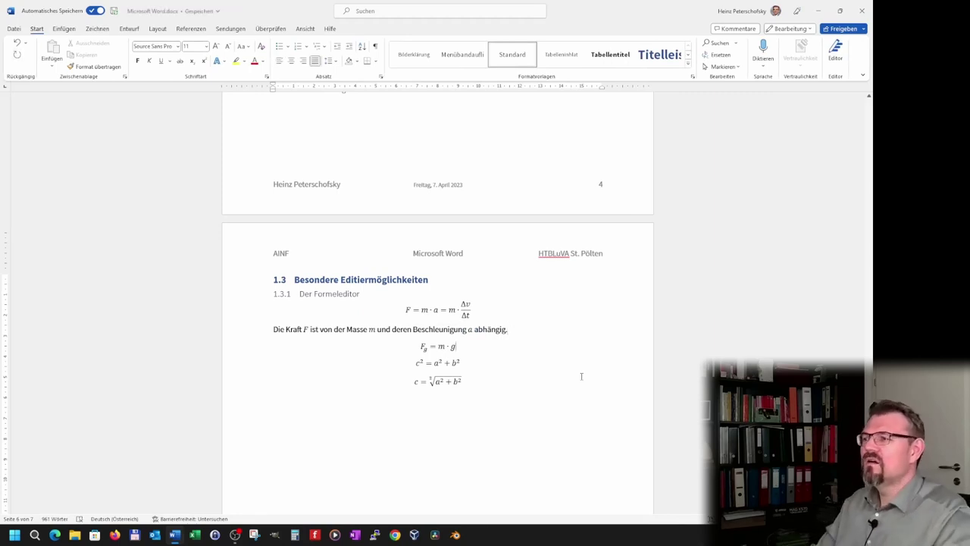
key("Return")
type("Die")
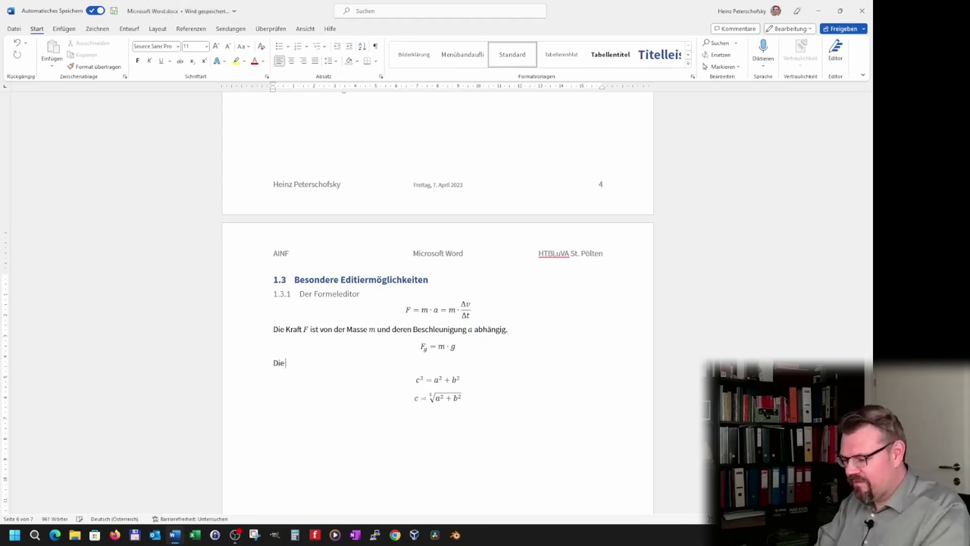
type(" Gew")
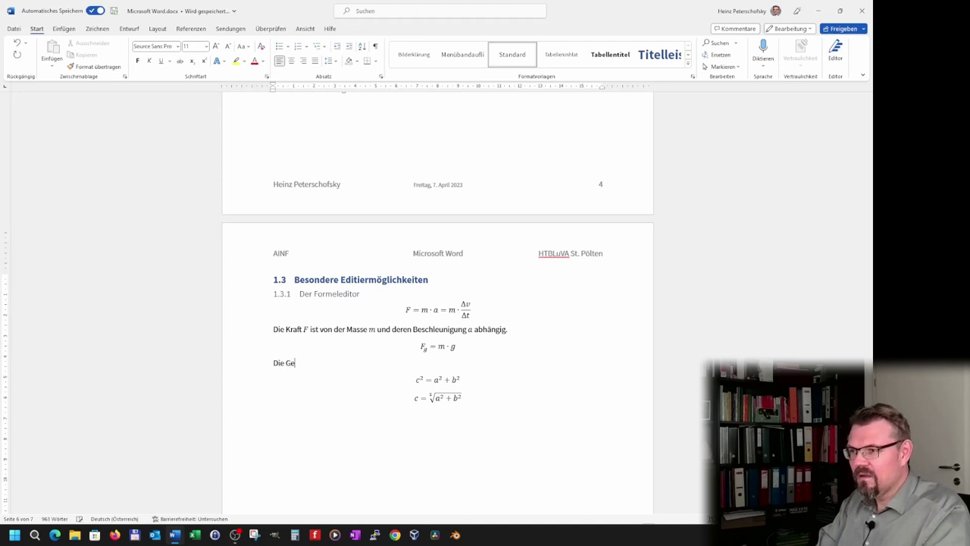
type("sichts")
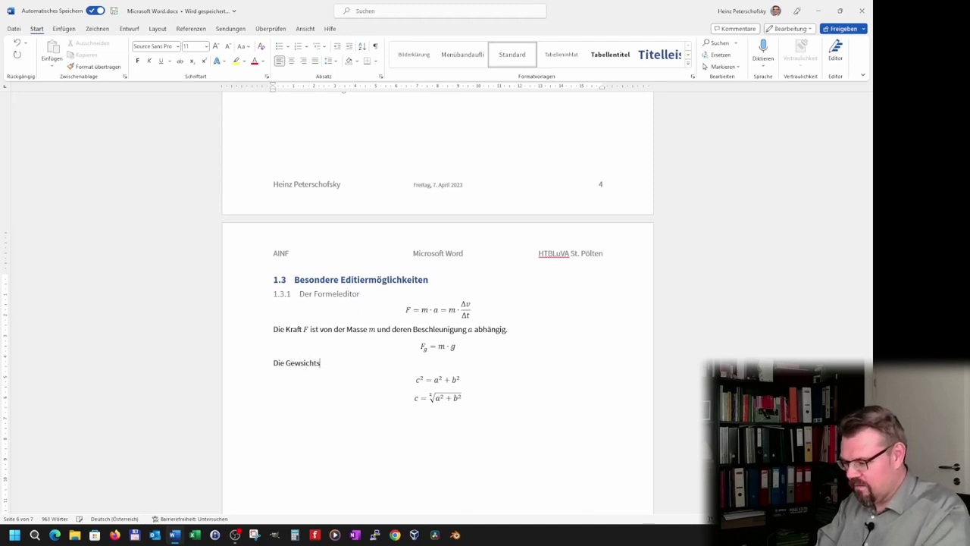
type("kraft F")
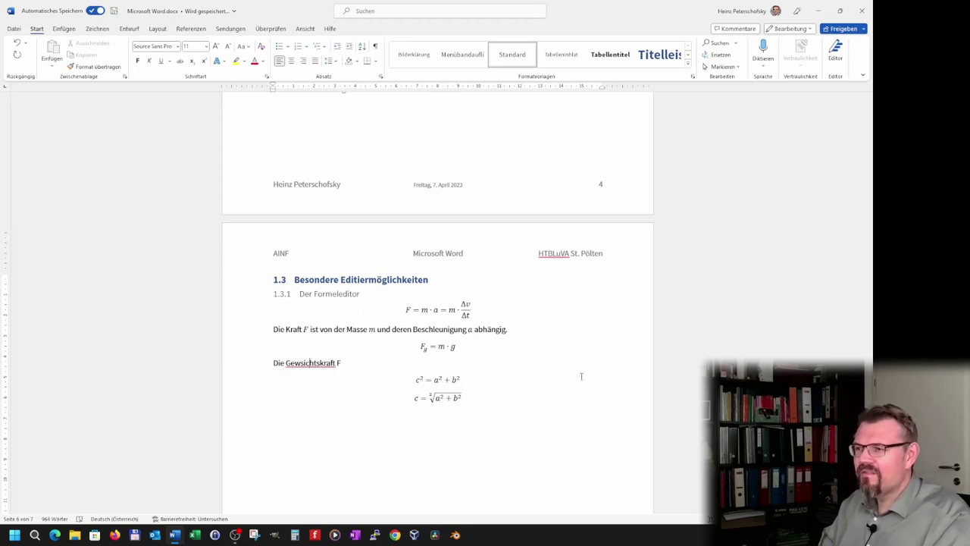
key("Delete")
type("ist von der Masse und der")
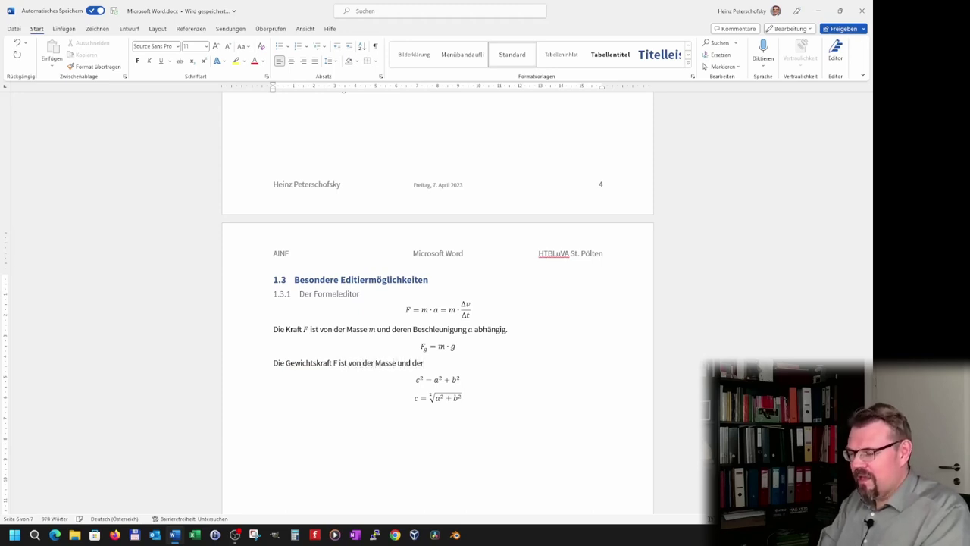
type("E")
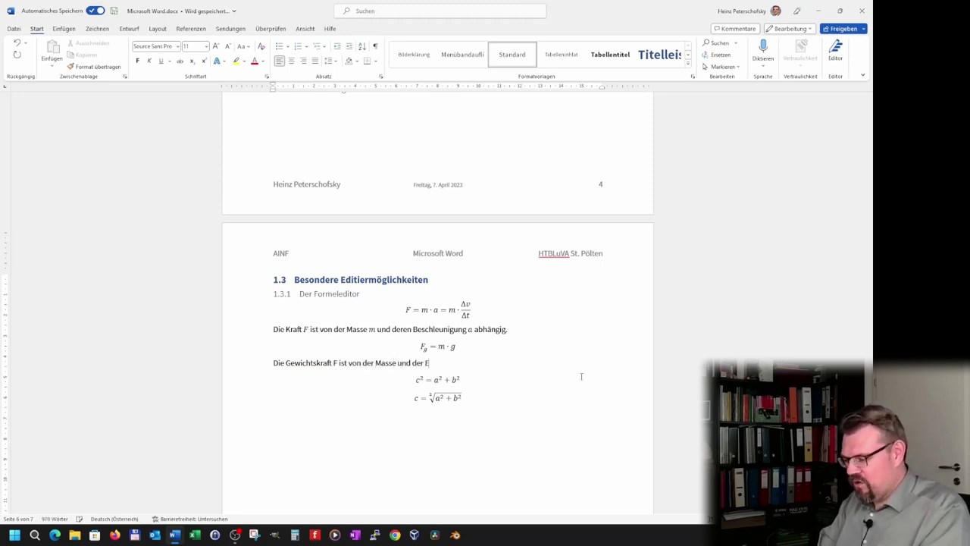
type("rdbeschle")
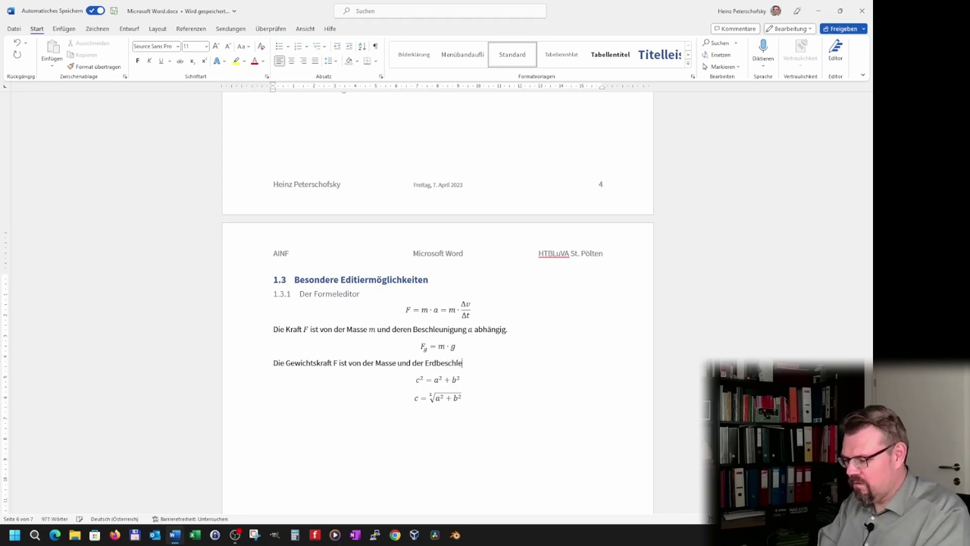
type("unigung g")
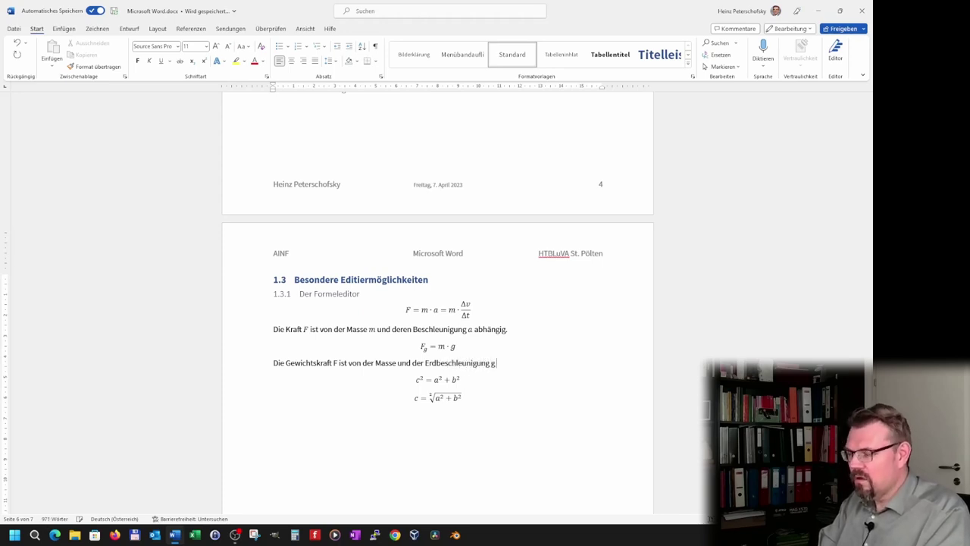
type(" abhängig")
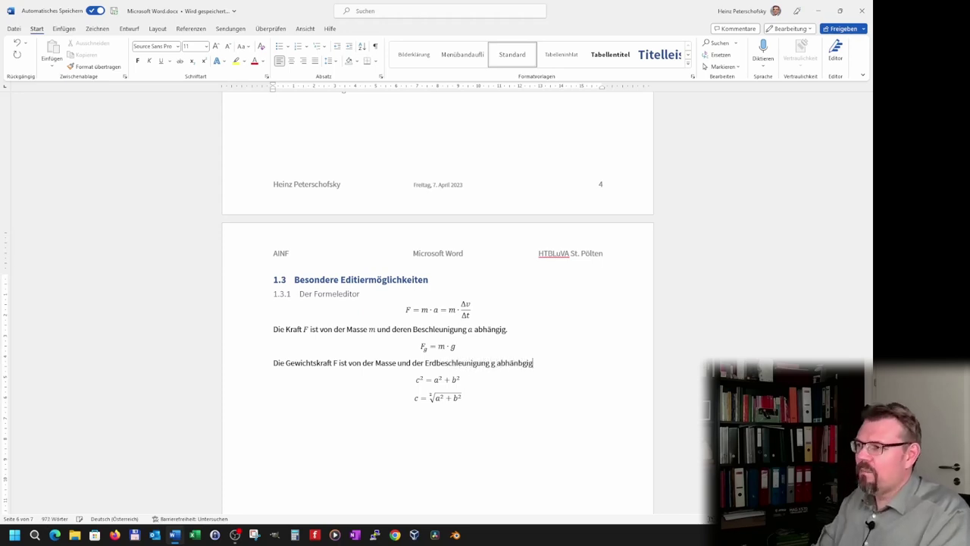
type(".")
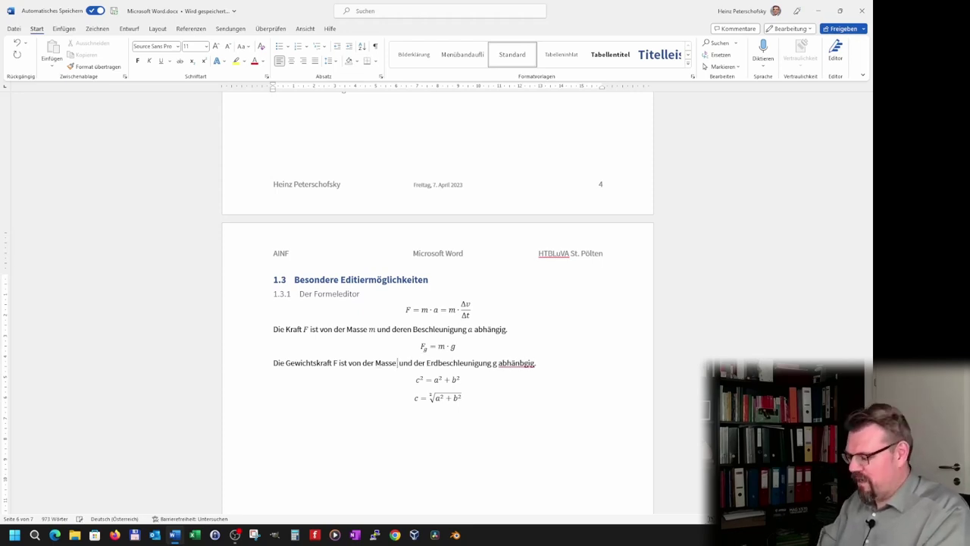
type(" m")
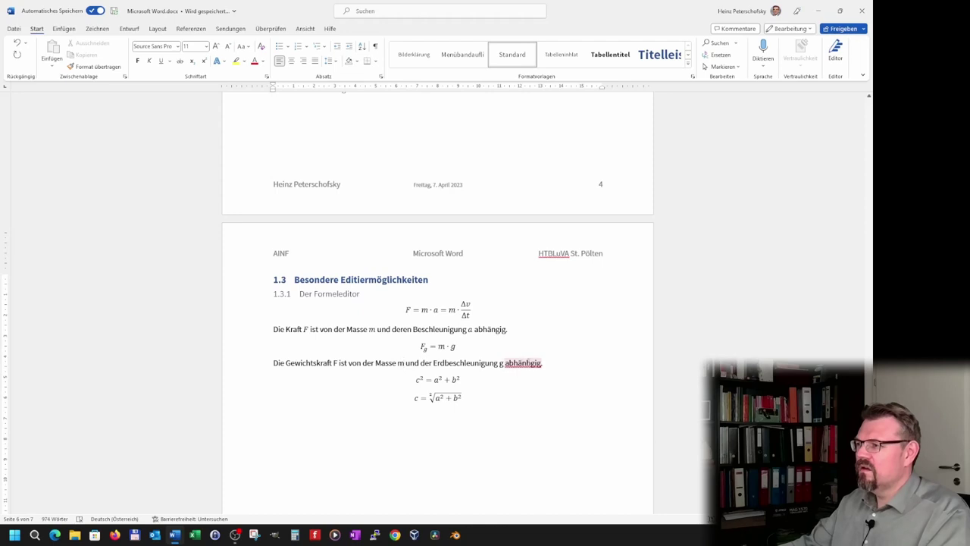
right_click(523, 363)
left_click(520, 392)
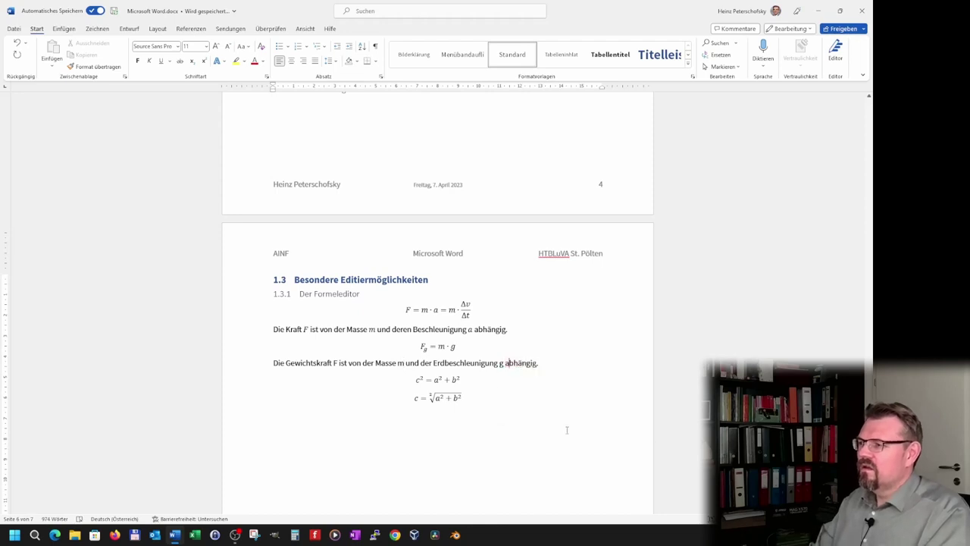
Convert the variables g and m in the sentence into inline formulas.
key("shift+Right")
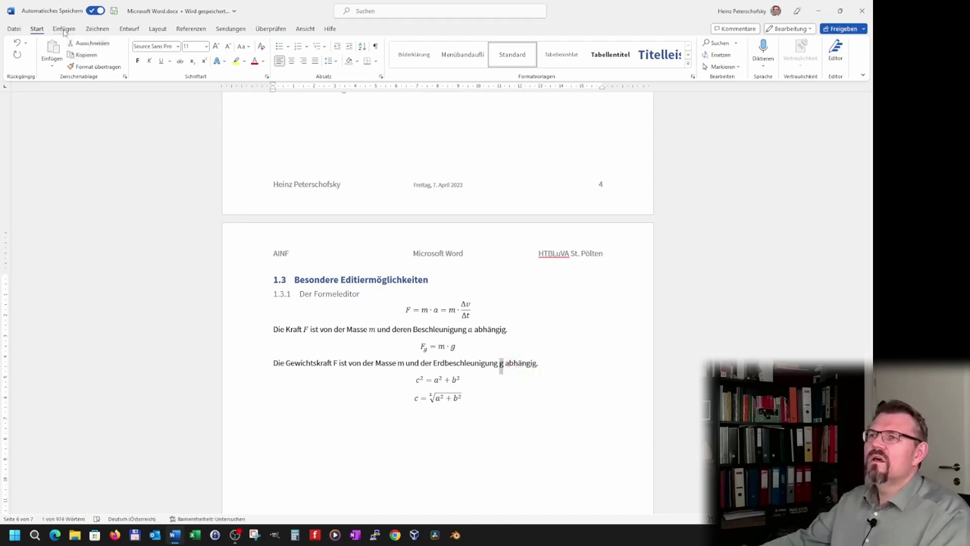
left_click(64, 28)
left_click(812, 52)
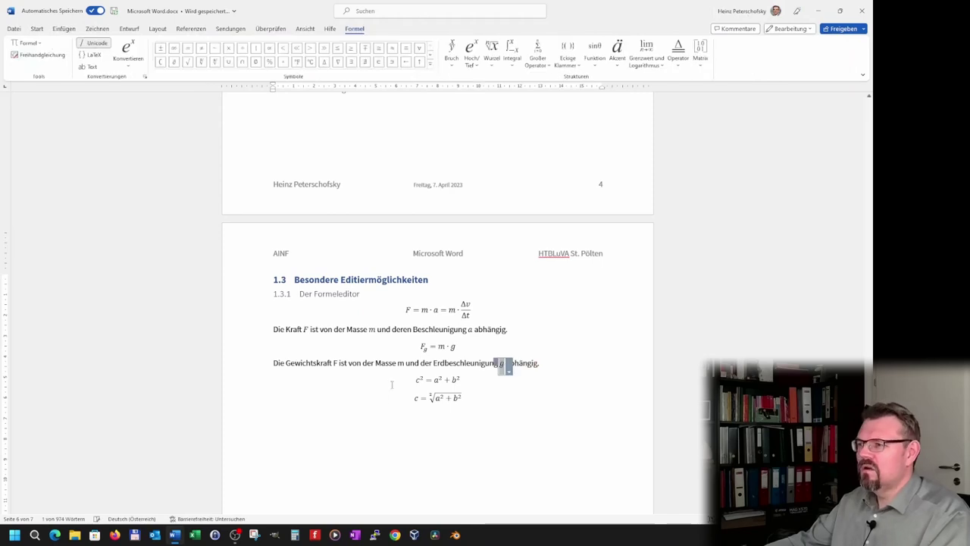
double_click(400, 362)
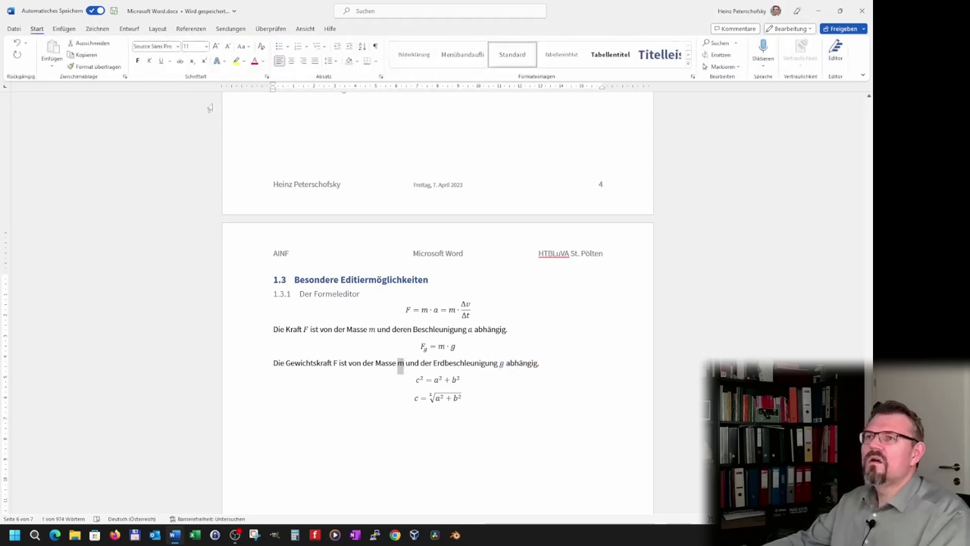
left_click(63, 28)
left_click(812, 52)
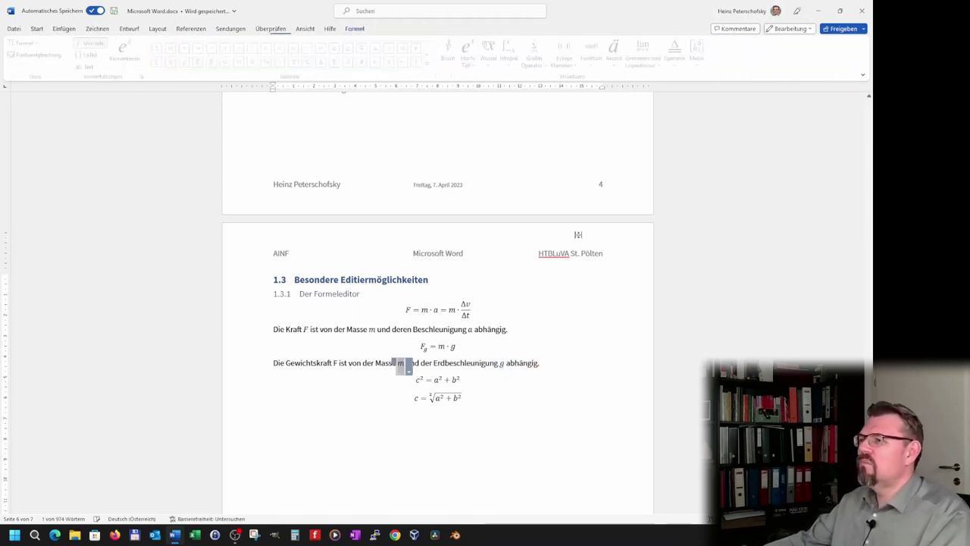
Convert the F after Gewichtskraft into an inline formula.
double_click(334, 363)
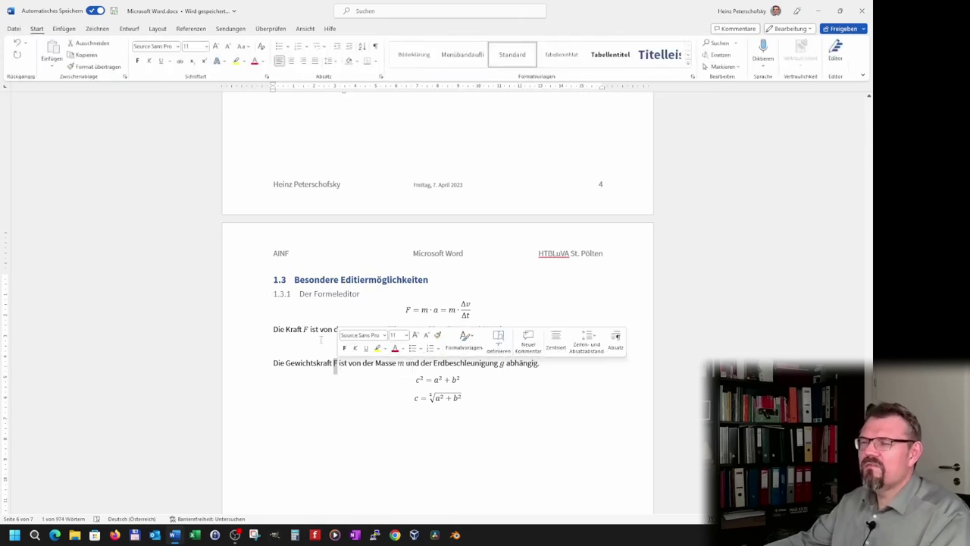
left_click(64, 28)
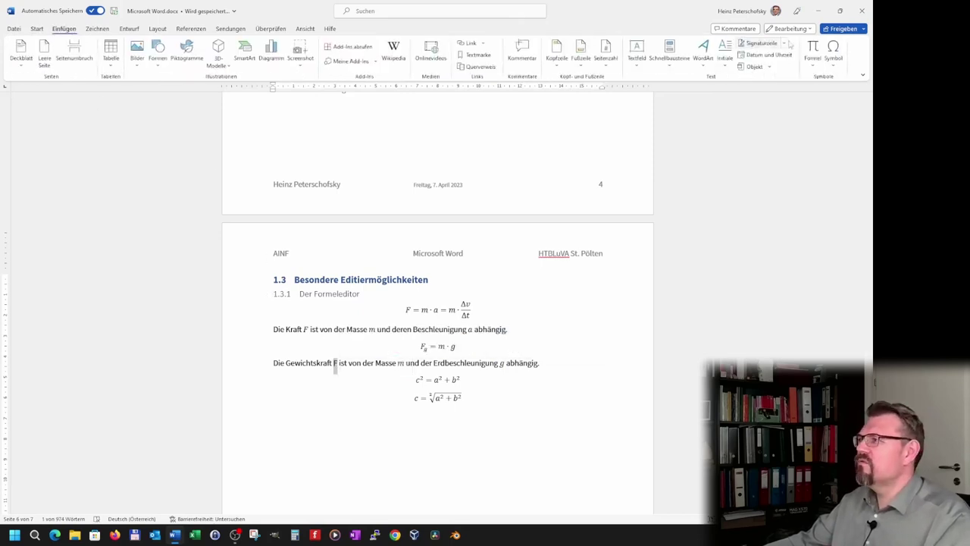
left_click(812, 51)
Give the F formula subscript g to make F_g, then add an empty line below the c equation.
left_click(397, 307)
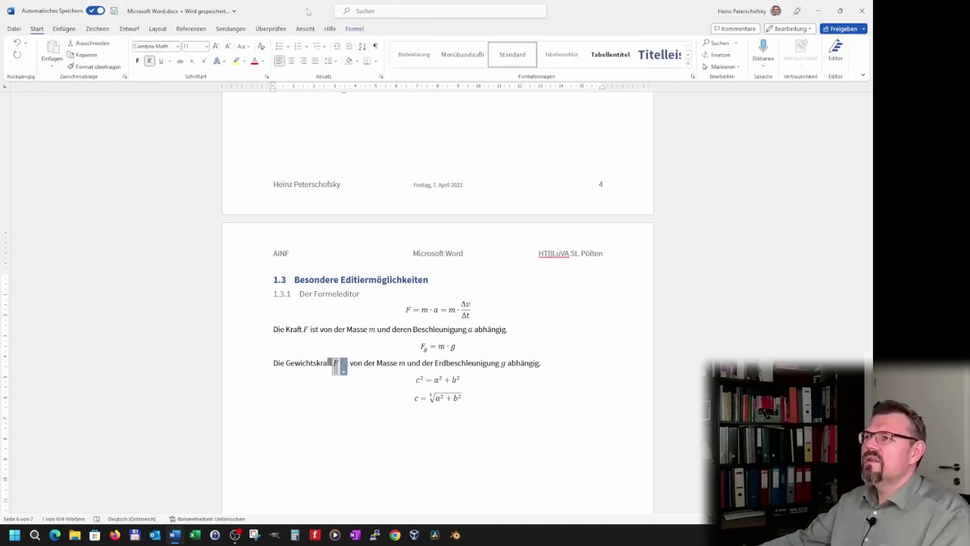
left_click(356, 29)
left_click(472, 55)
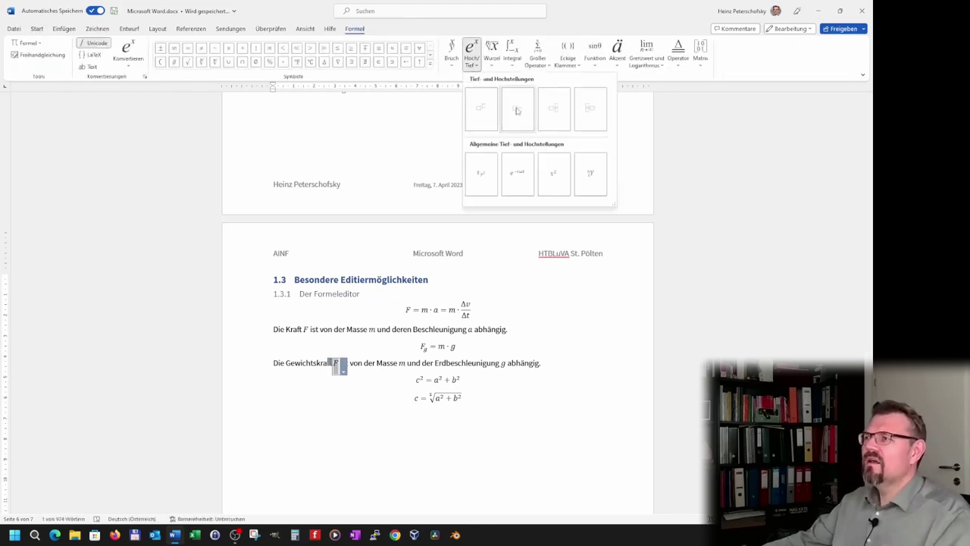
left_click(367, 361)
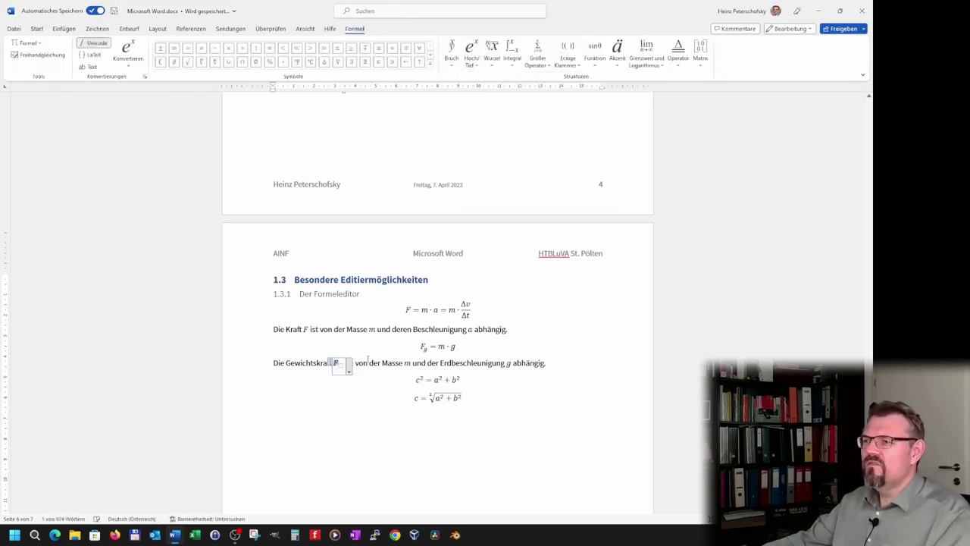
type("g")
left_click(385, 402)
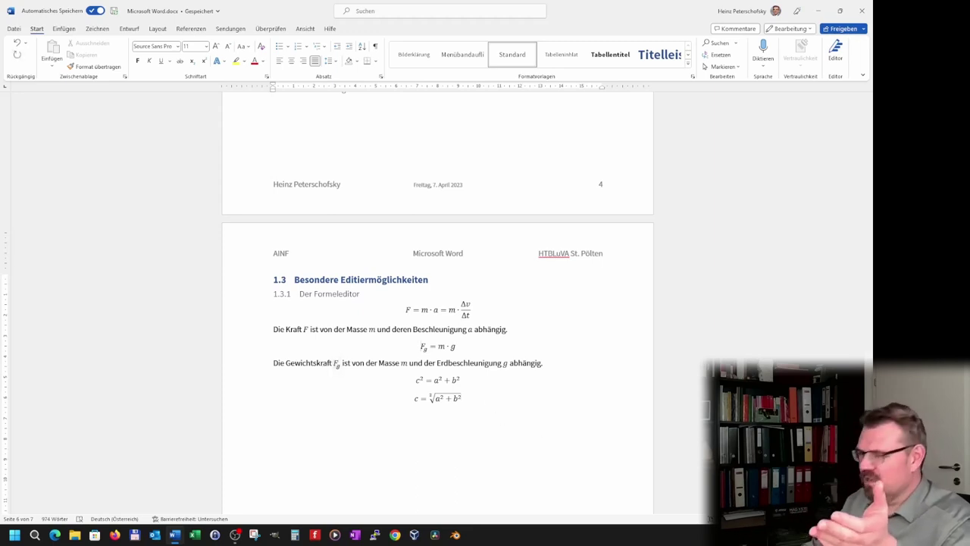
key("Return")
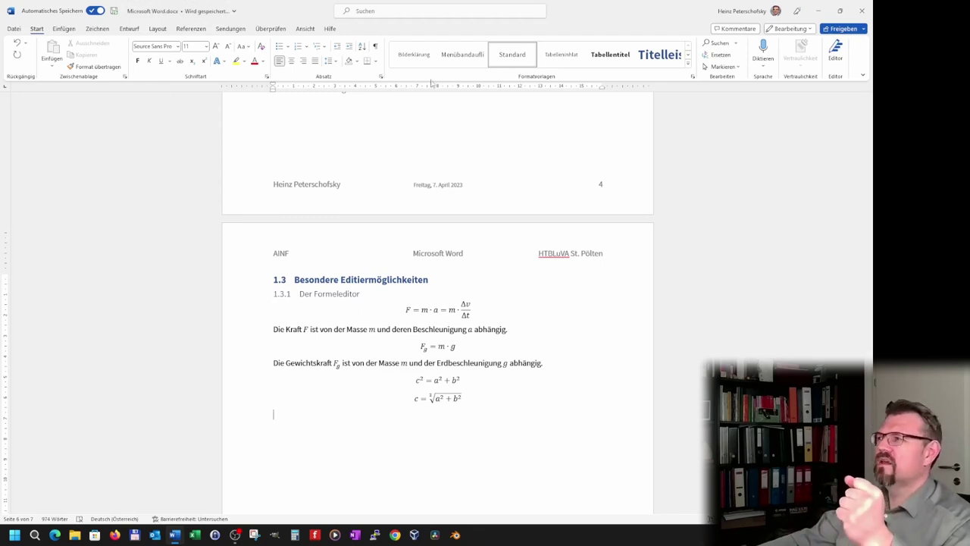
Insert a new equation containing an integral with upper and lower limits and a stacked fraction.
left_click(64, 29)
left_click(809, 51)
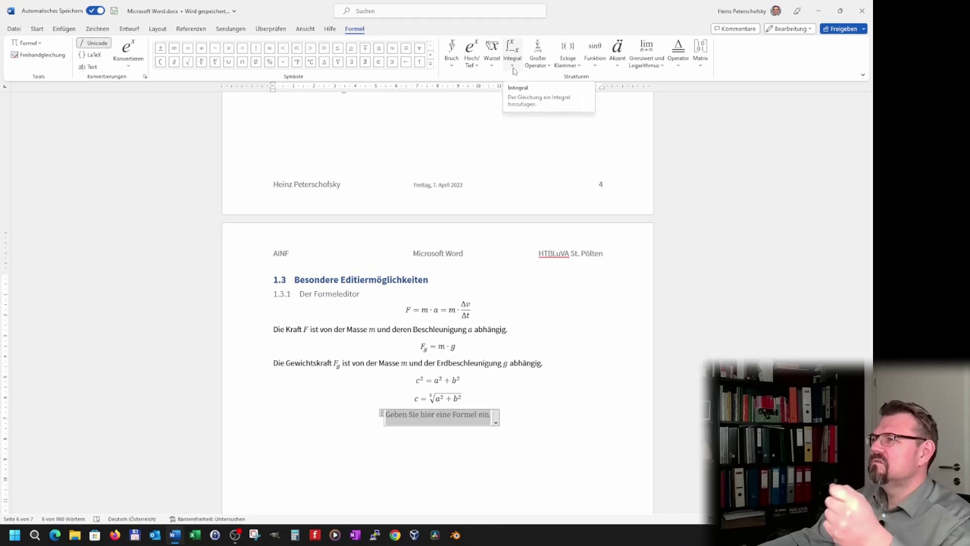
left_click(513, 67)
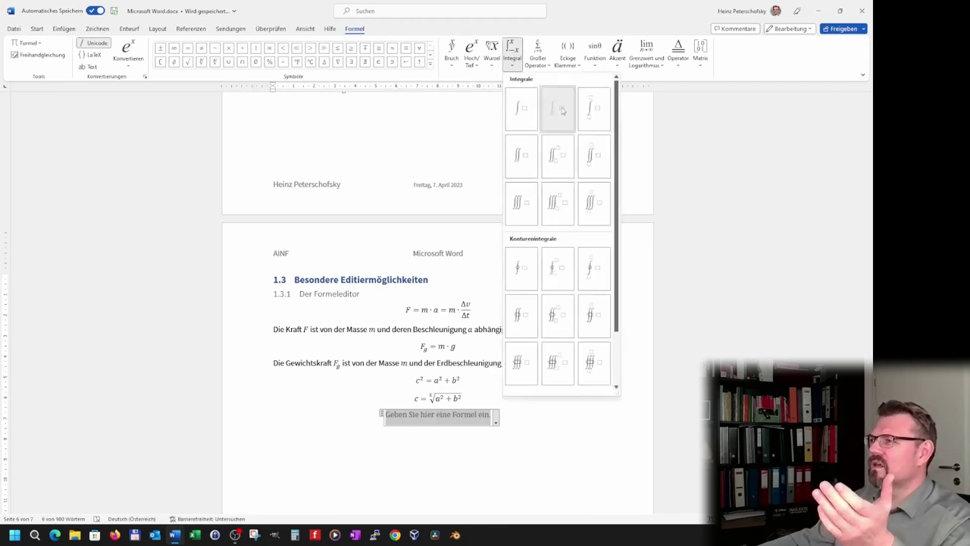
left_click(559, 109)
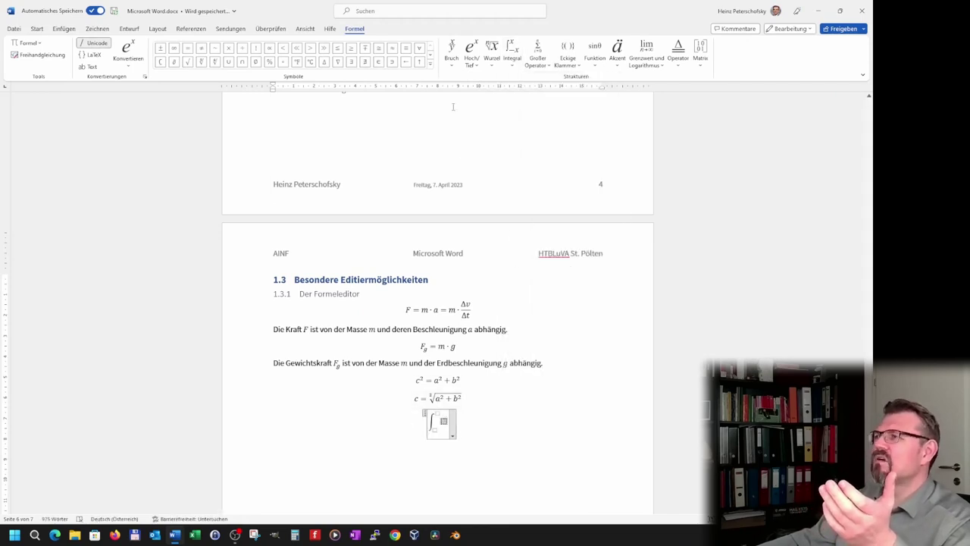
left_click(451, 59)
left_click(459, 120)
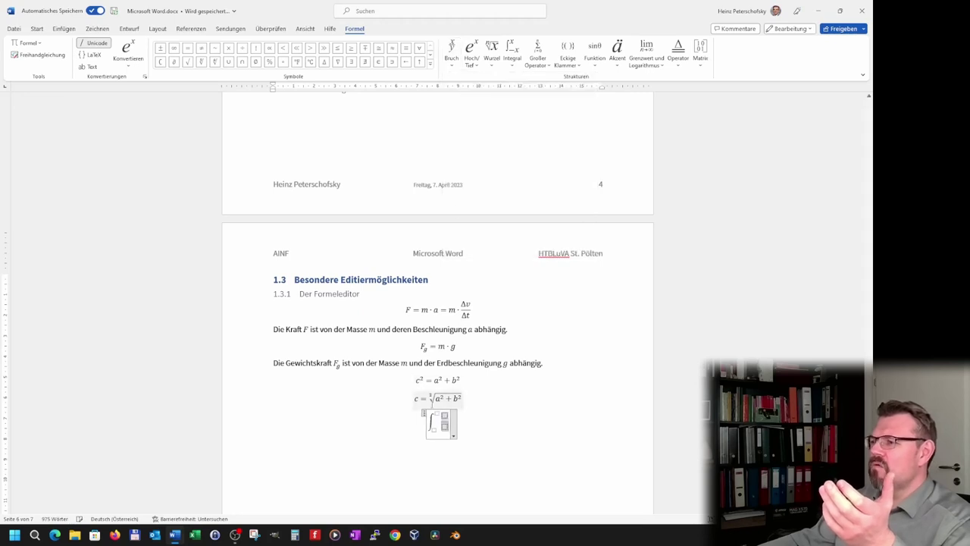
left_click(454, 65)
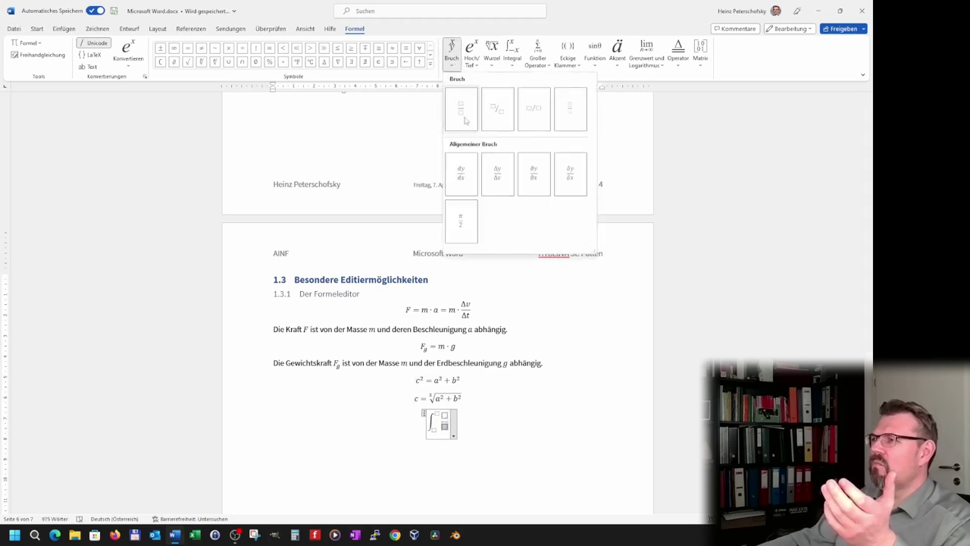
left_click(464, 108)
Complete the integral with upper limit ∞, numerator x², denominator sin(x), and dx.
left_click(483, 417)
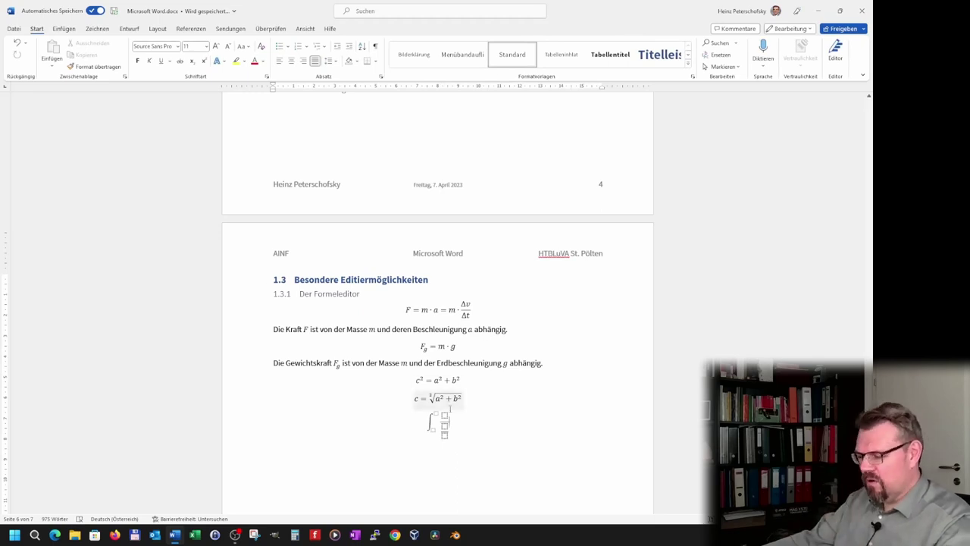
key("ctrl+z")
key("ctrl+y")
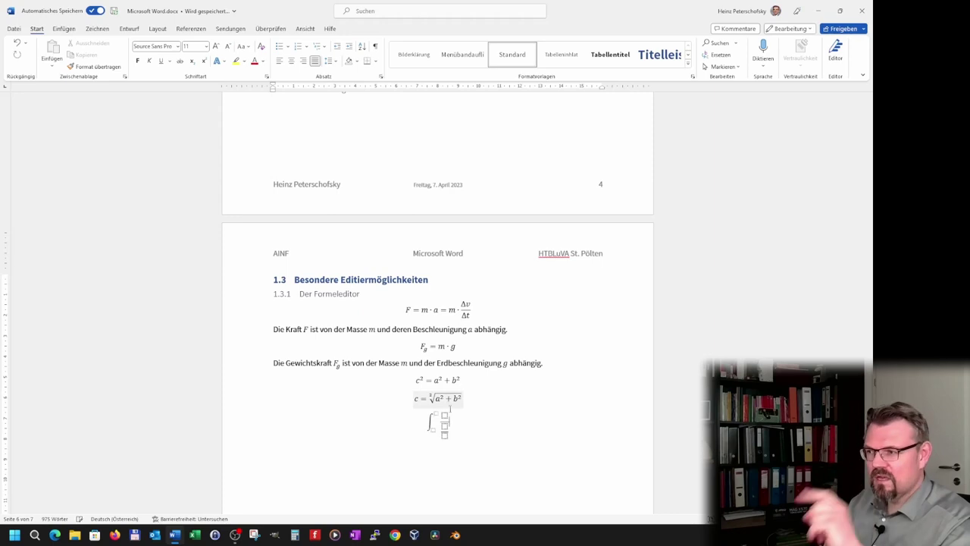
key("ctrl+z")
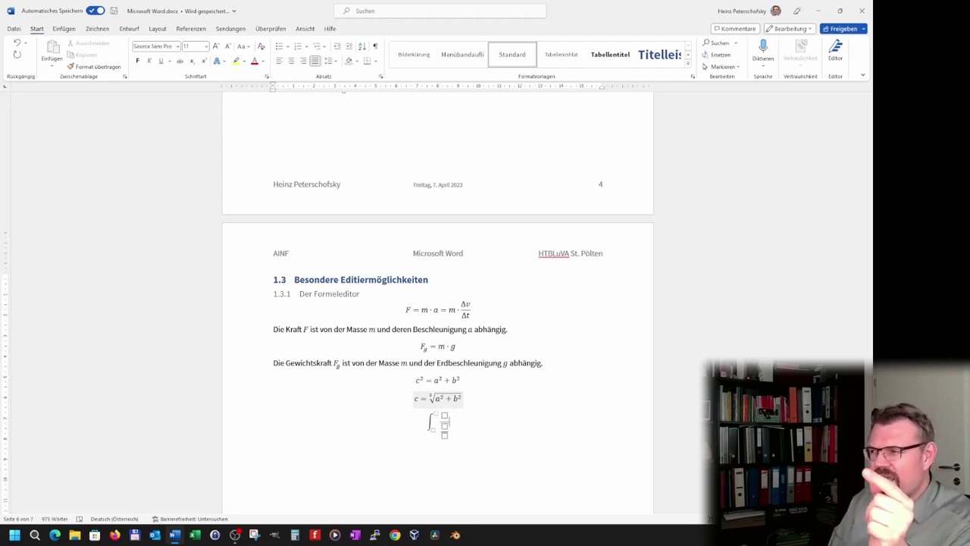
left_click(438, 459)
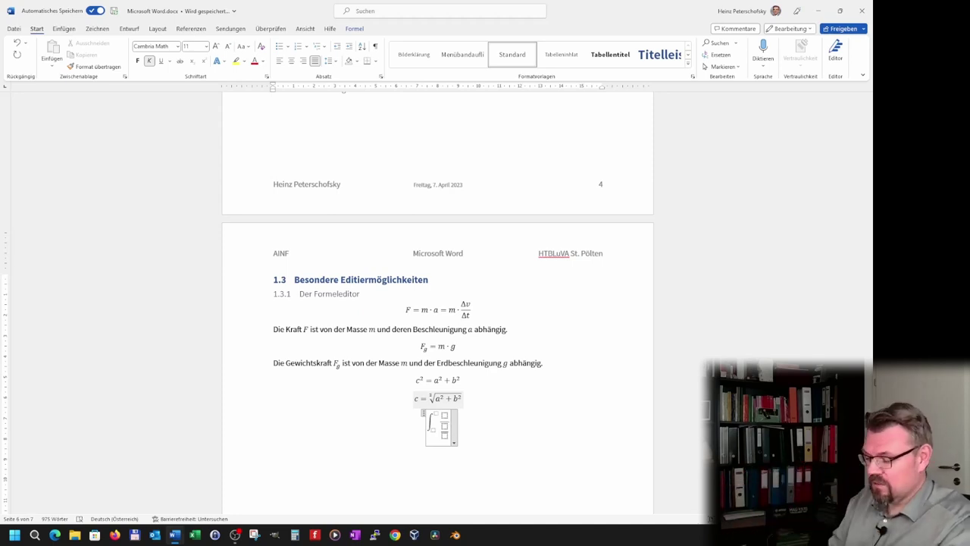
type("dx")
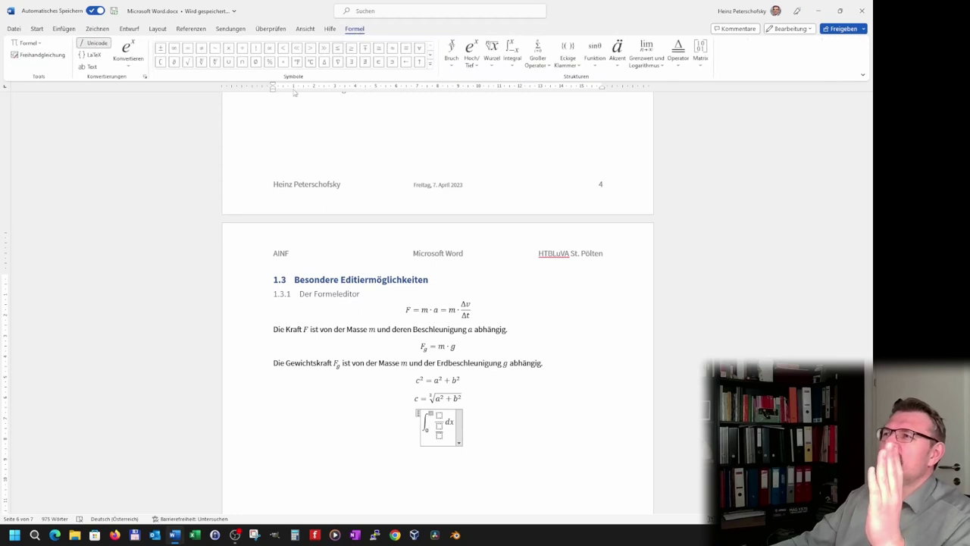
left_click(174, 48)
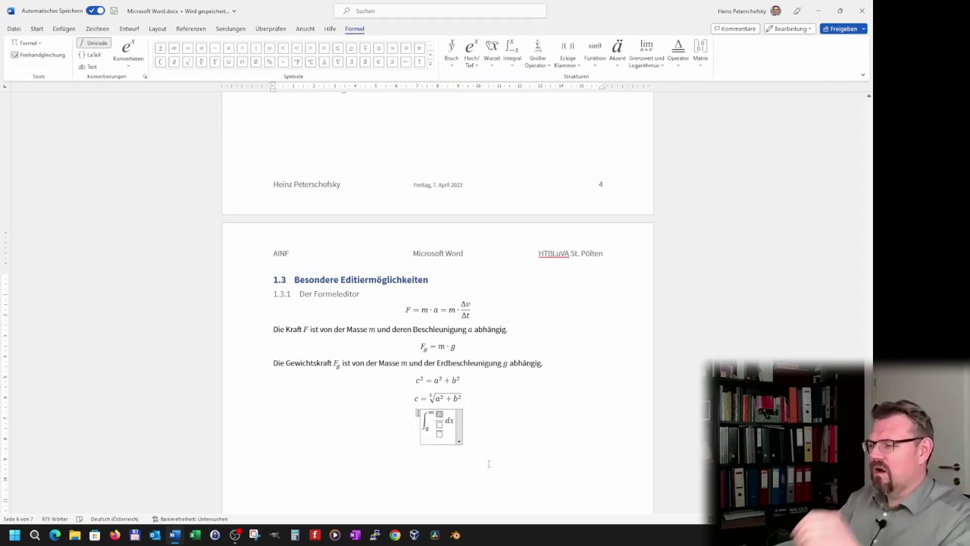
left_click(472, 54)
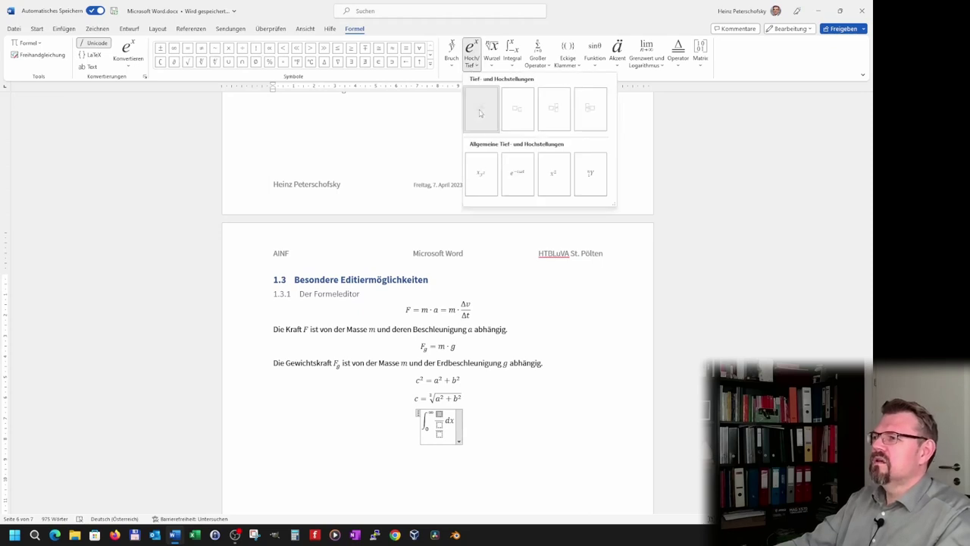
left_click(482, 110)
type("x")
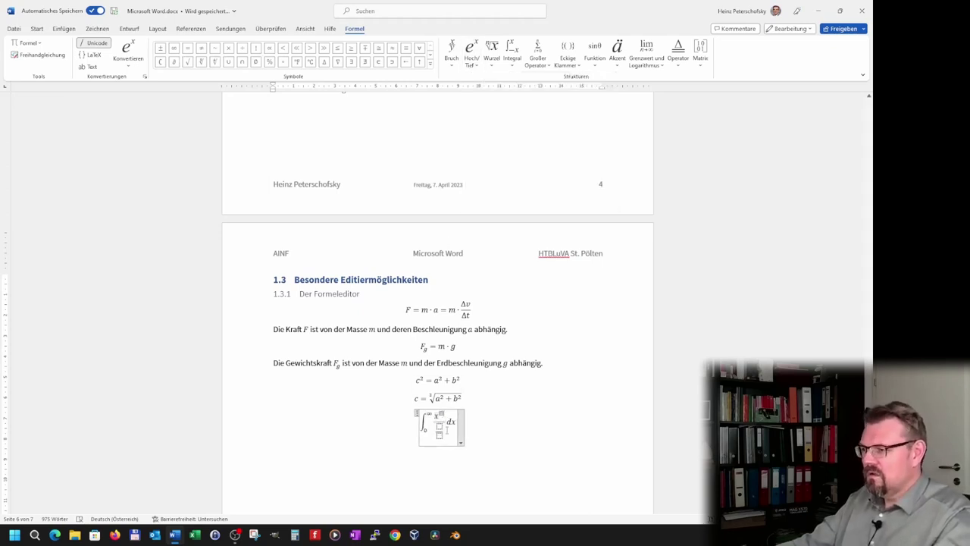
type("2")
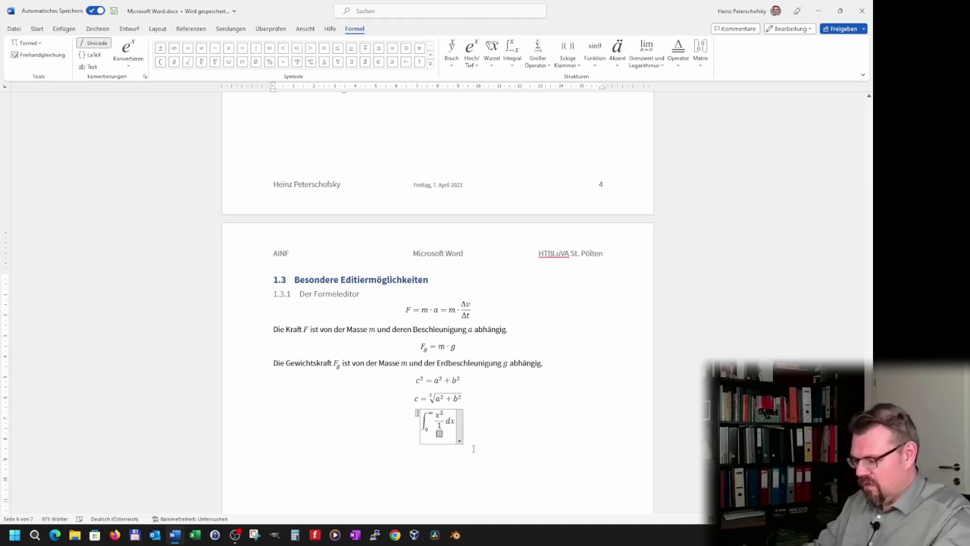
type("(")
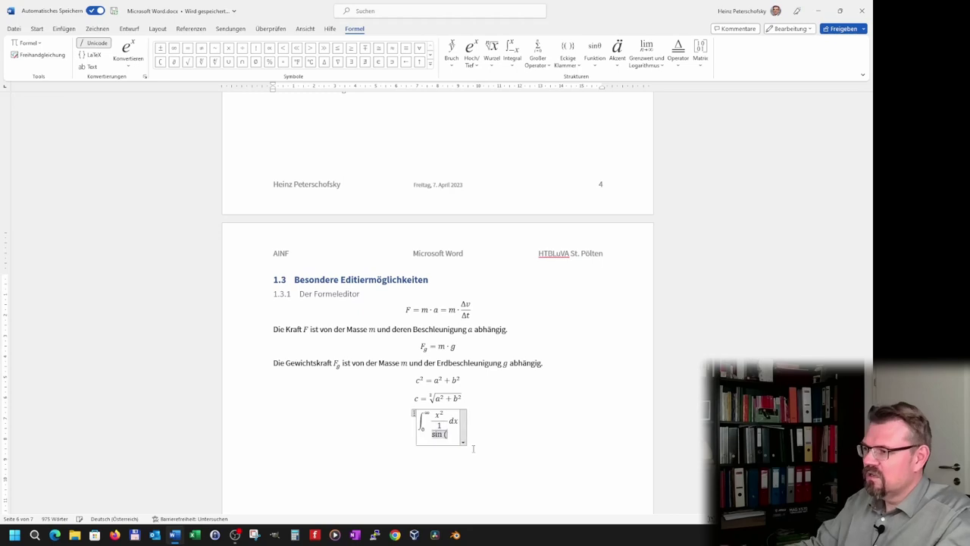
type("x)")
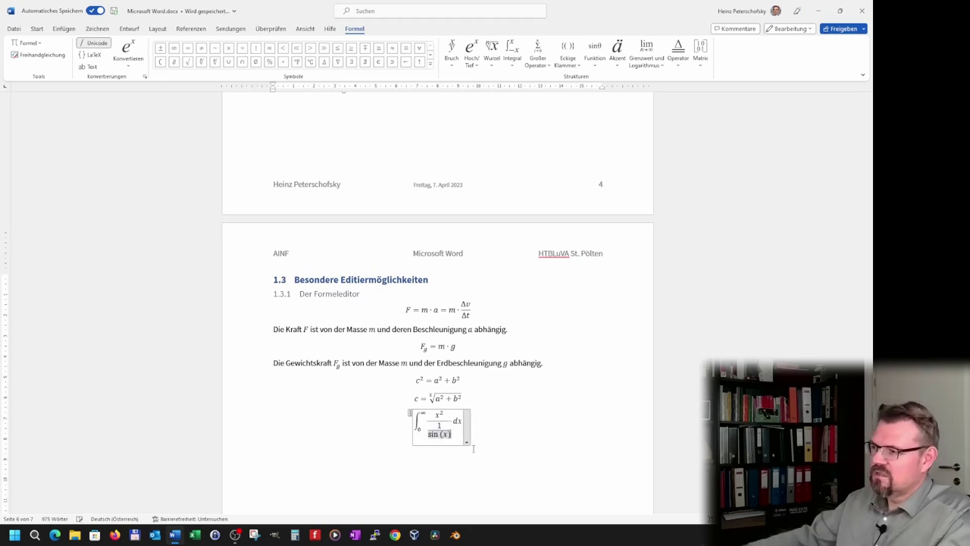
left_click(505, 429)
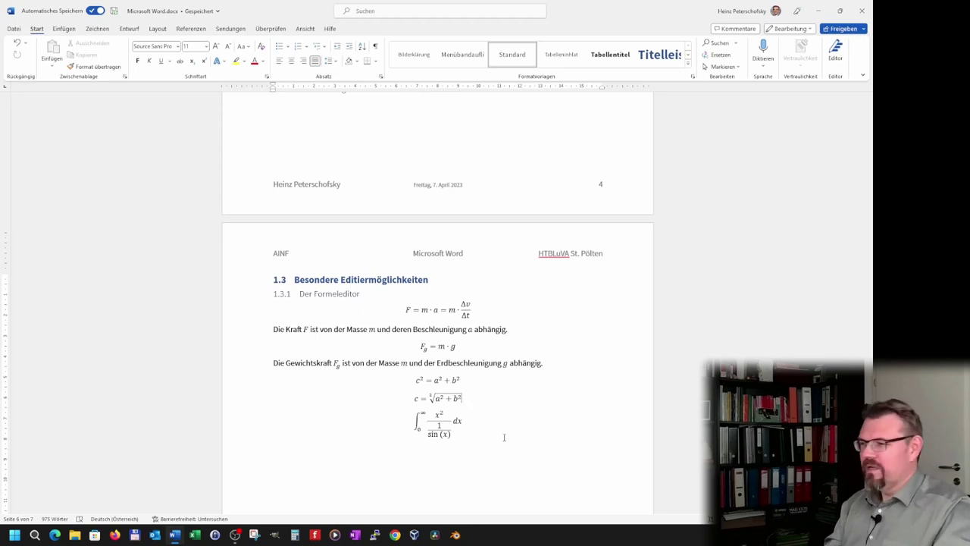
Delete the integral equation and convert c = √(a²+b²) to linear text.
left_click_drag(500, 437, 410, 432)
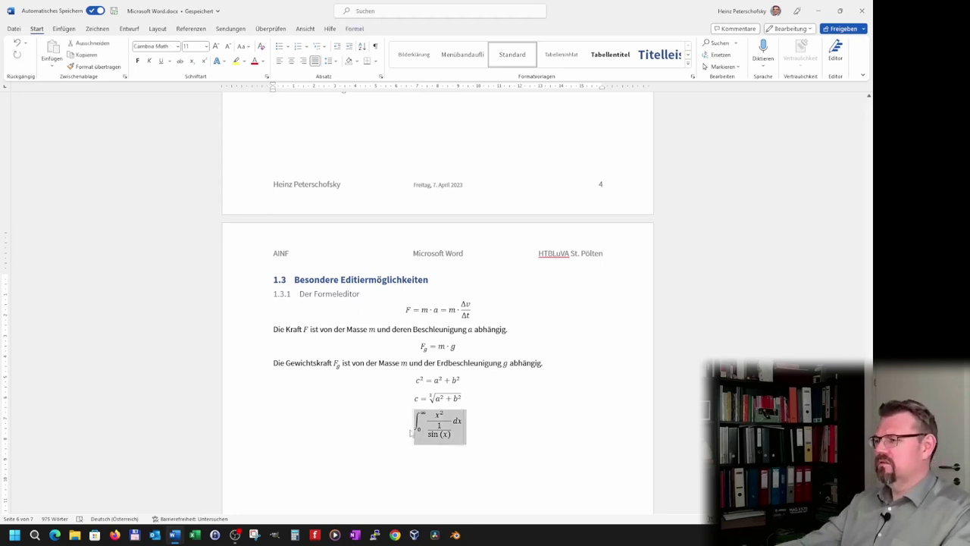
key("Delete")
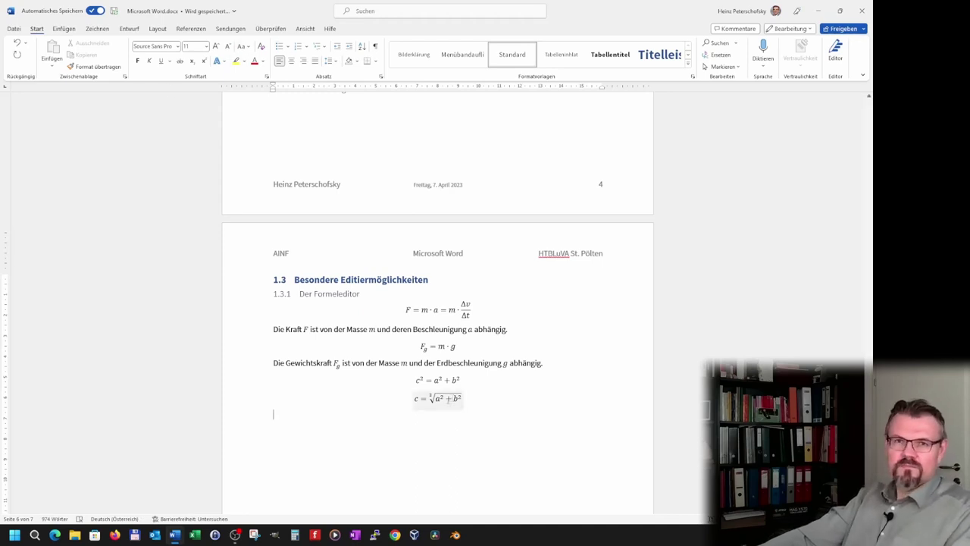
left_click_drag(476, 405, 404, 400)
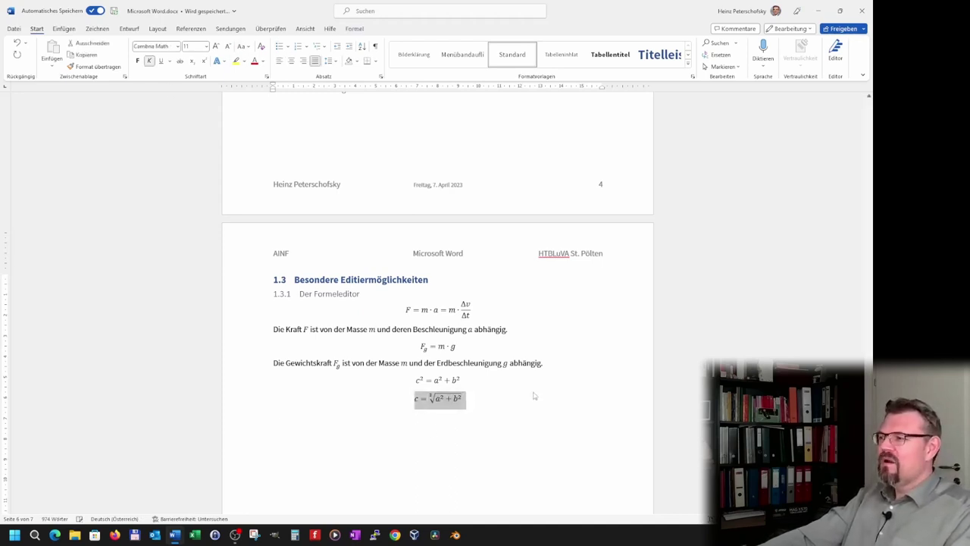
left_click(62, 30)
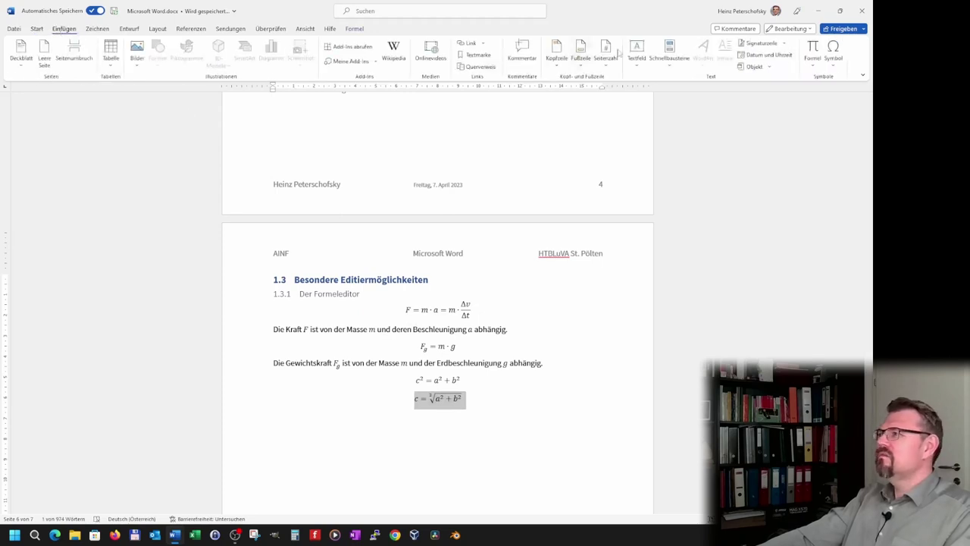
left_click(814, 50)
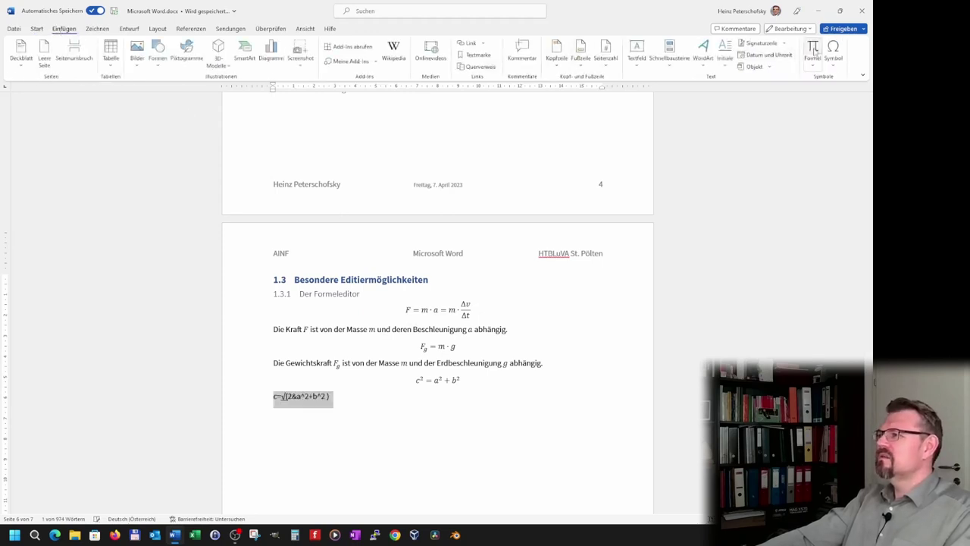
left_click(434, 421)
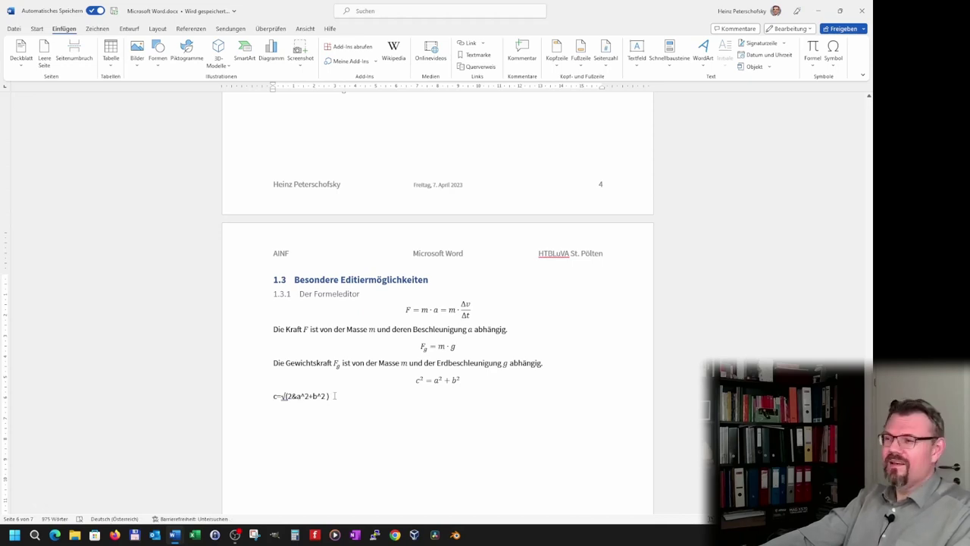
Turn the root equation back into a professional-format equation.
left_click_drag(334, 395, 270, 395)
left_click(812, 50)
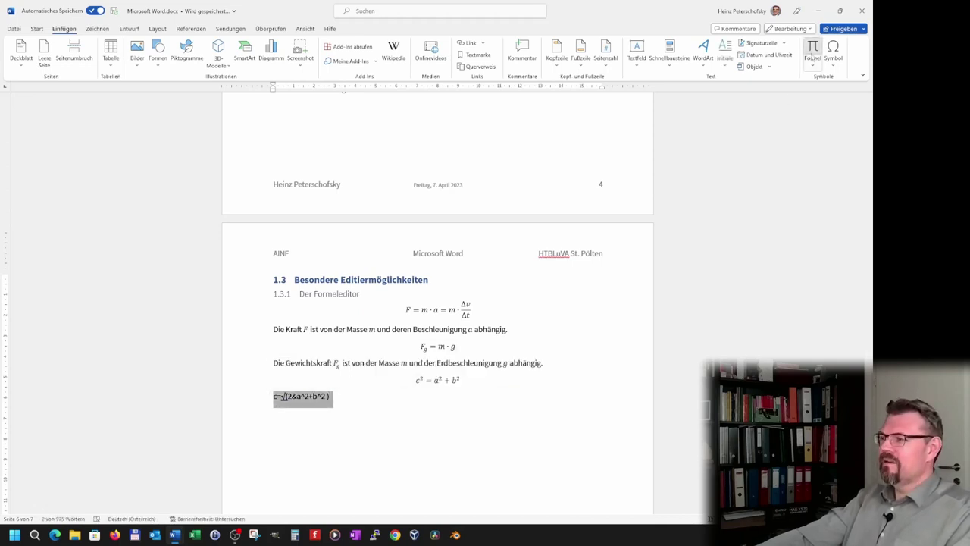
left_click(434, 419)
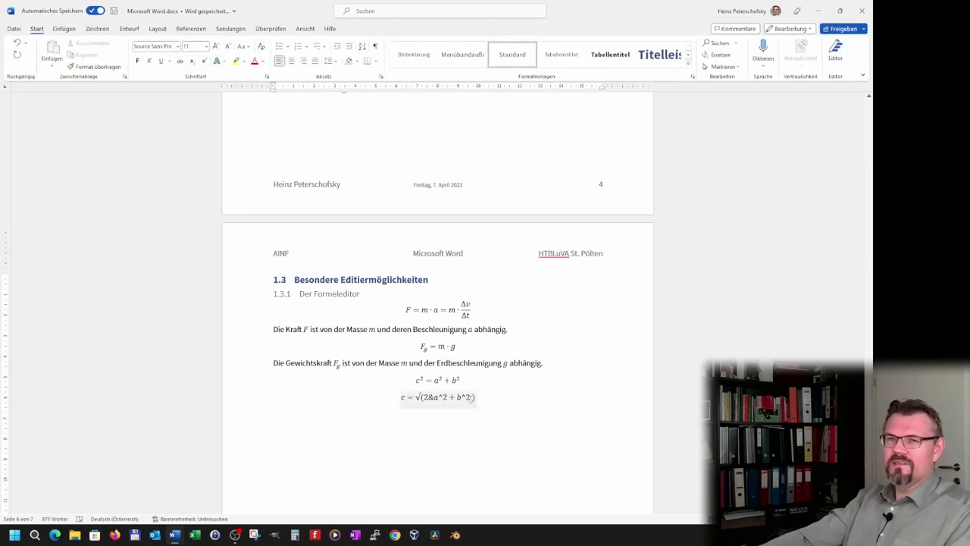
left_click(470, 404)
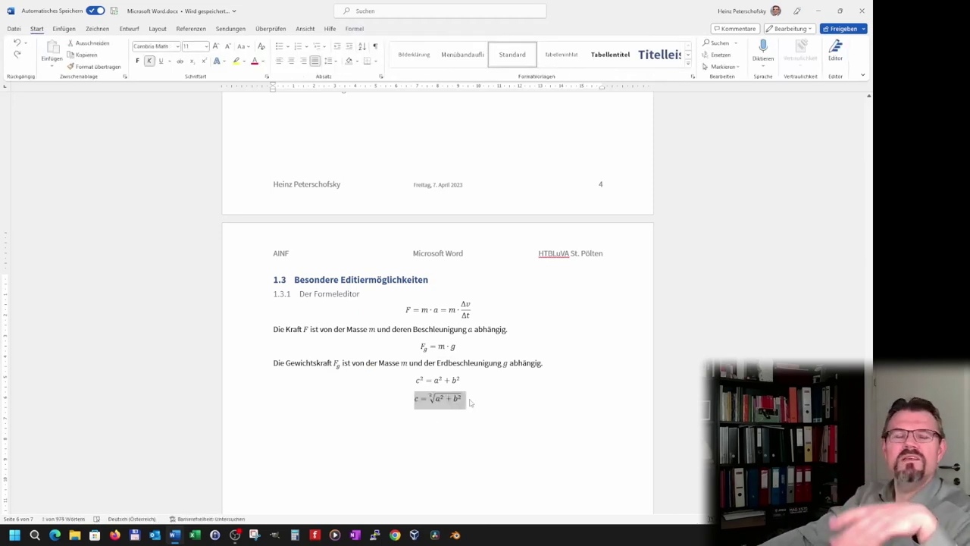
left_click(362, 451)
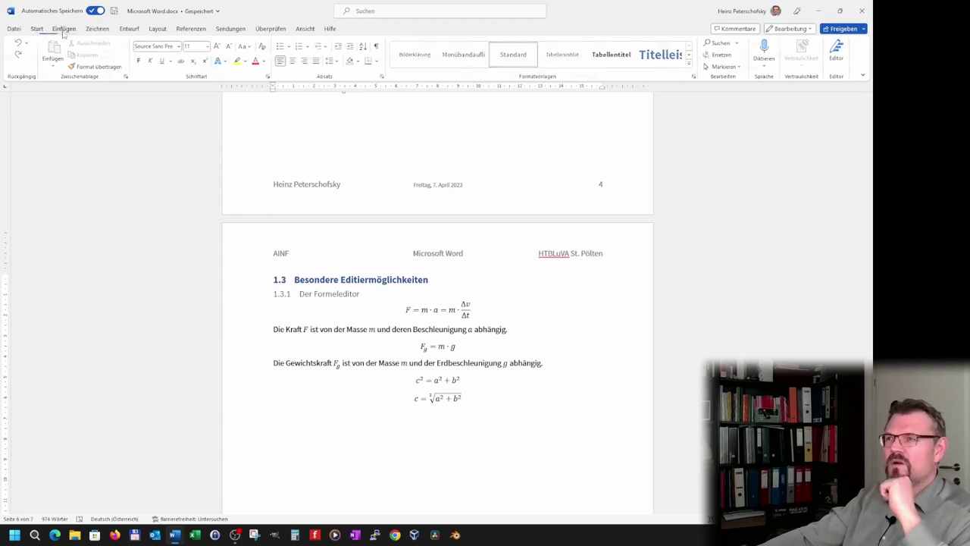
Insert the built-in quadratic formula x = (−b ± √(b²−4ac))/2a from the equation gallery.
scroll(718, 58, "down", 1)
left_click(814, 65)
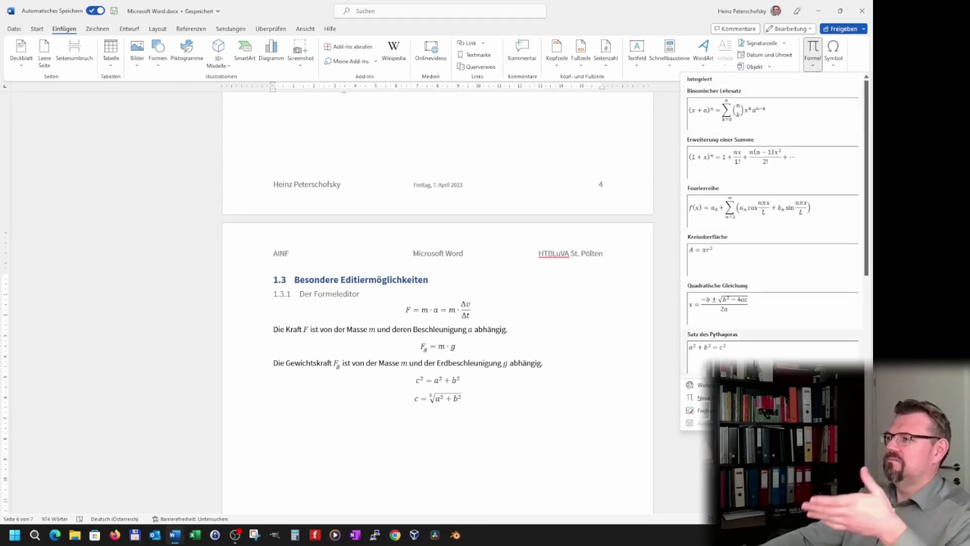
left_click(762, 311)
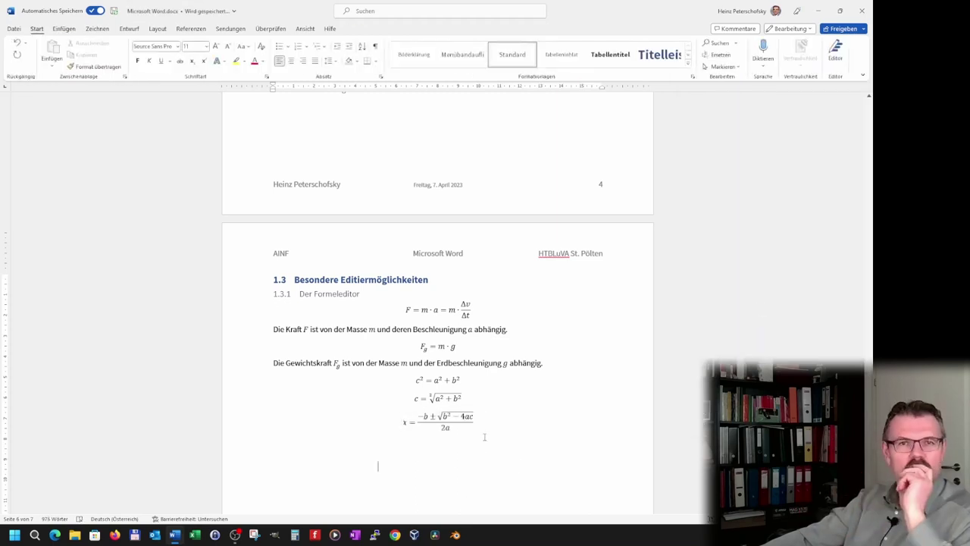
Browse the built-in equations gallery again and close it without inserting anything.
left_click(60, 31)
left_click(814, 66)
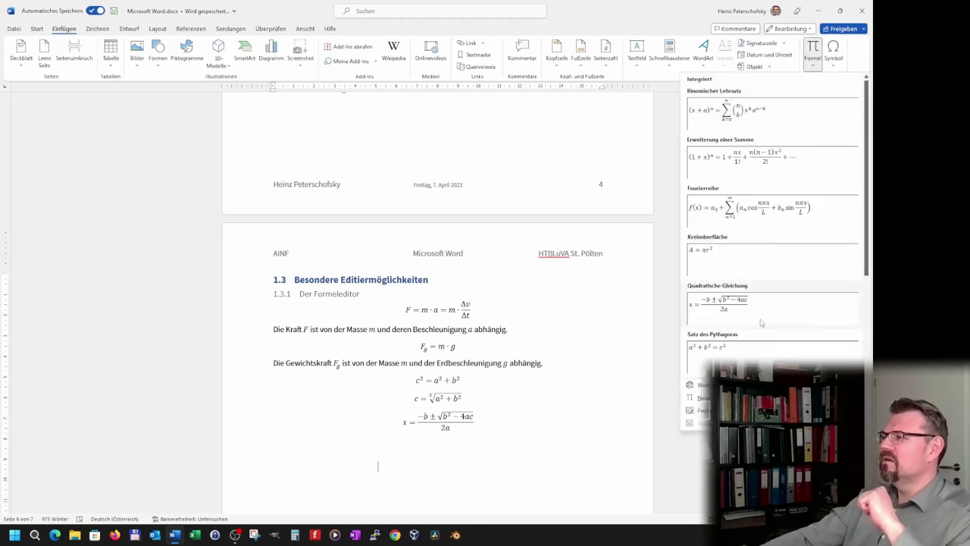
scroll(762, 363, "down", 3)
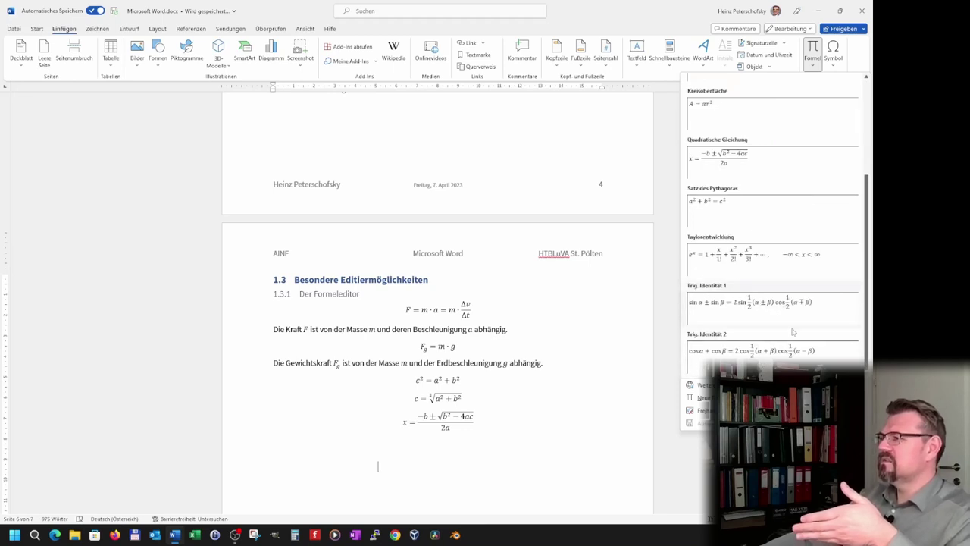
scroll(792, 264, "up", 3)
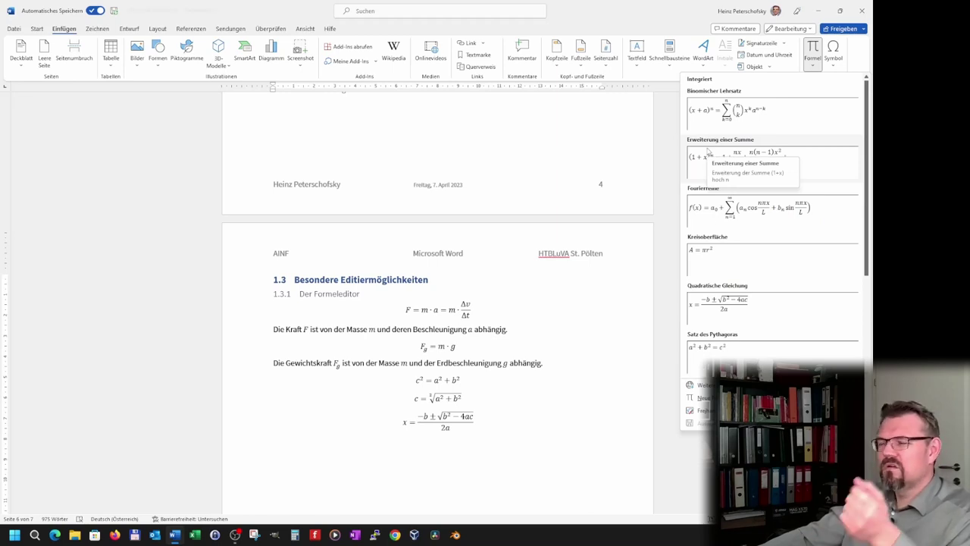
left_click(559, 405)
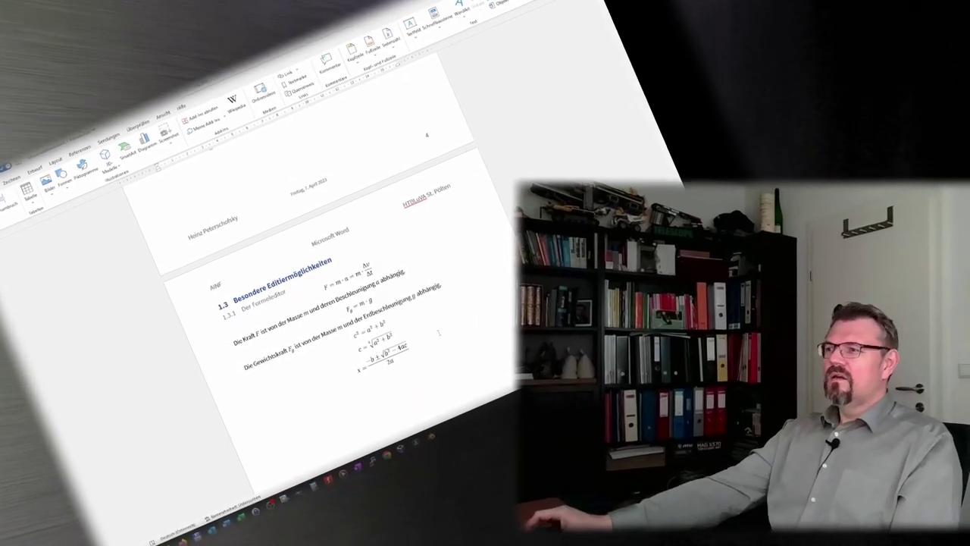
scroll(456, 329, "up", 3)
scroll(456, 330, "up", 3)
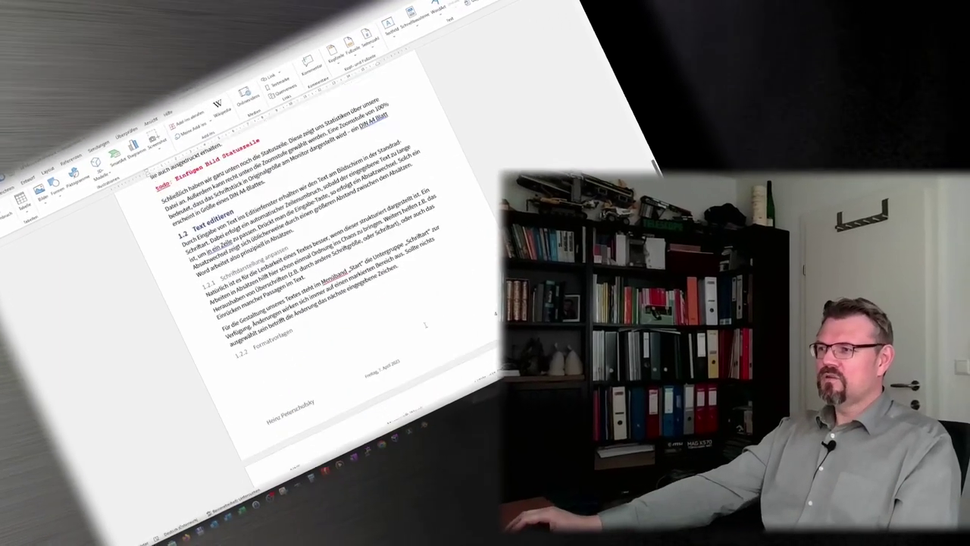
scroll(419, 321, "up", 2)
scroll(419, 321, "up", 3)
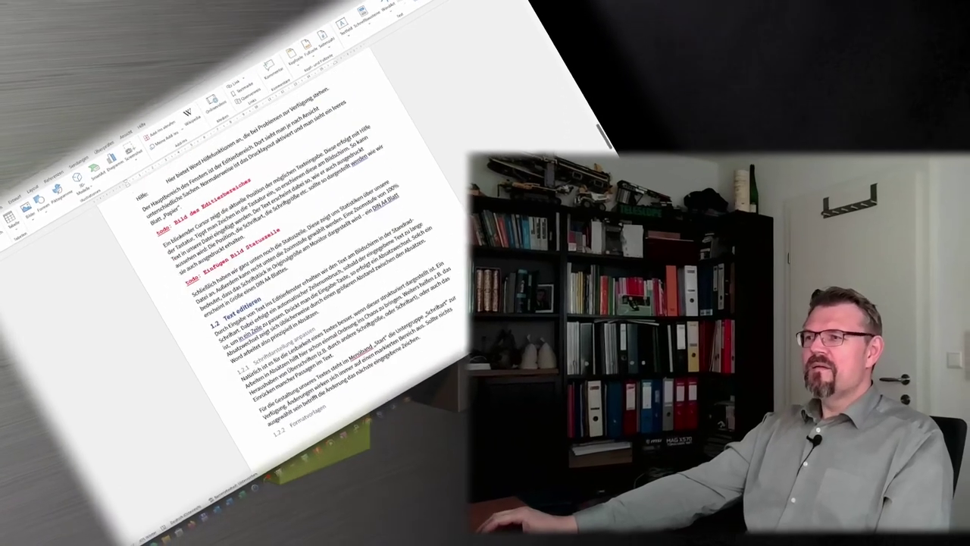
scroll(288, 288, "up", 3)
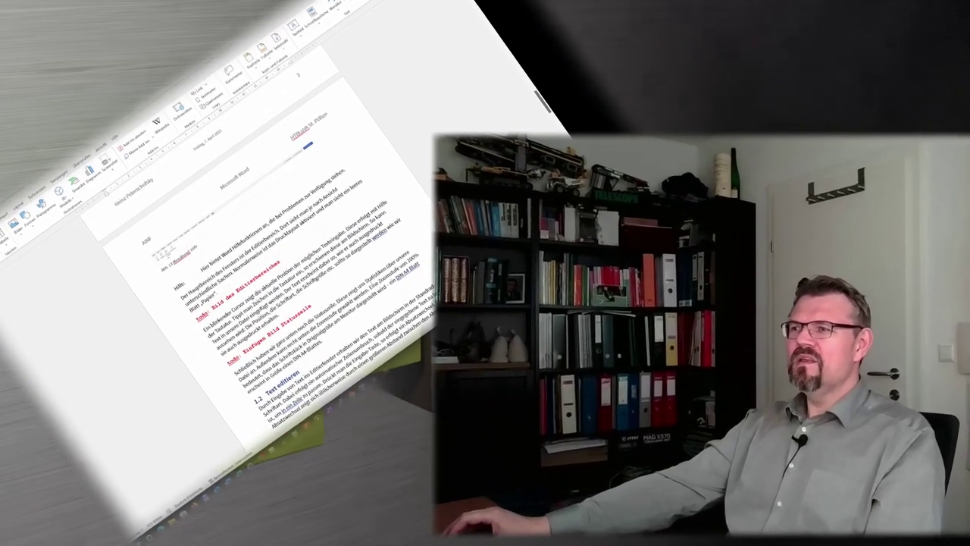